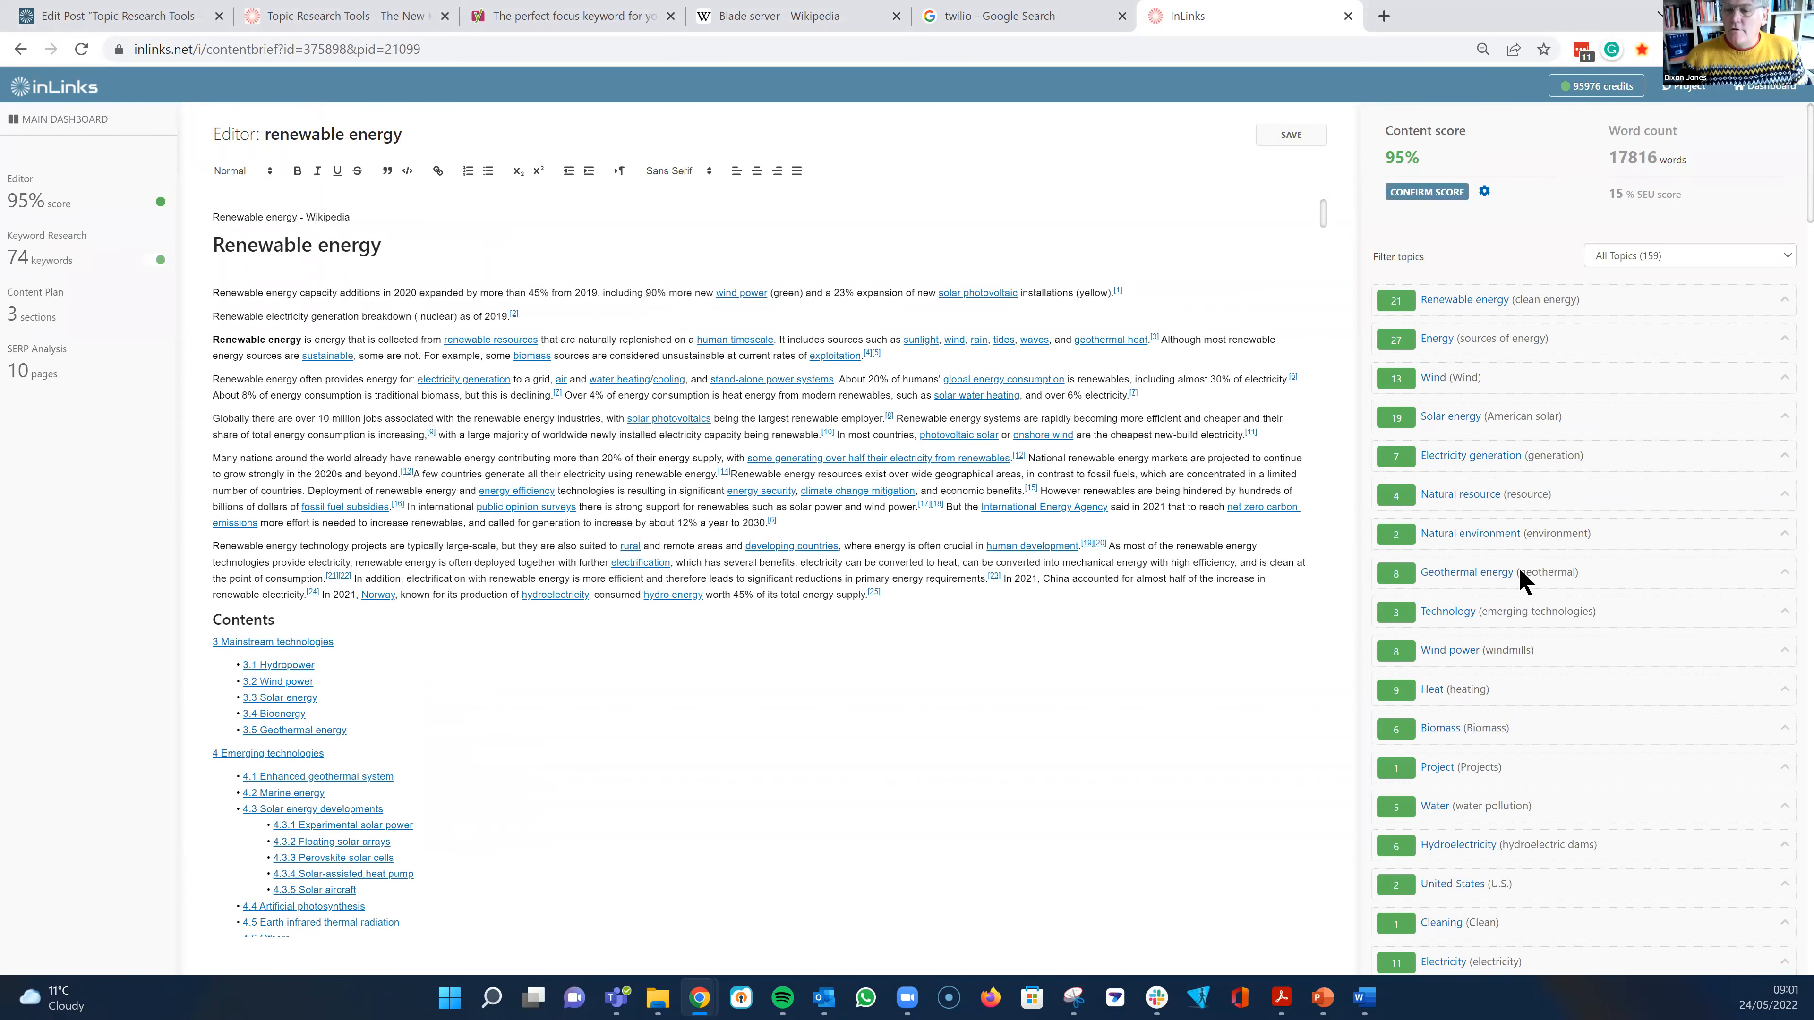
- Look through the list of topics beside the renewable energy article in the editor
scroll(1500, 564, "down", 10)
scroll(1463, 508, "up", 3)
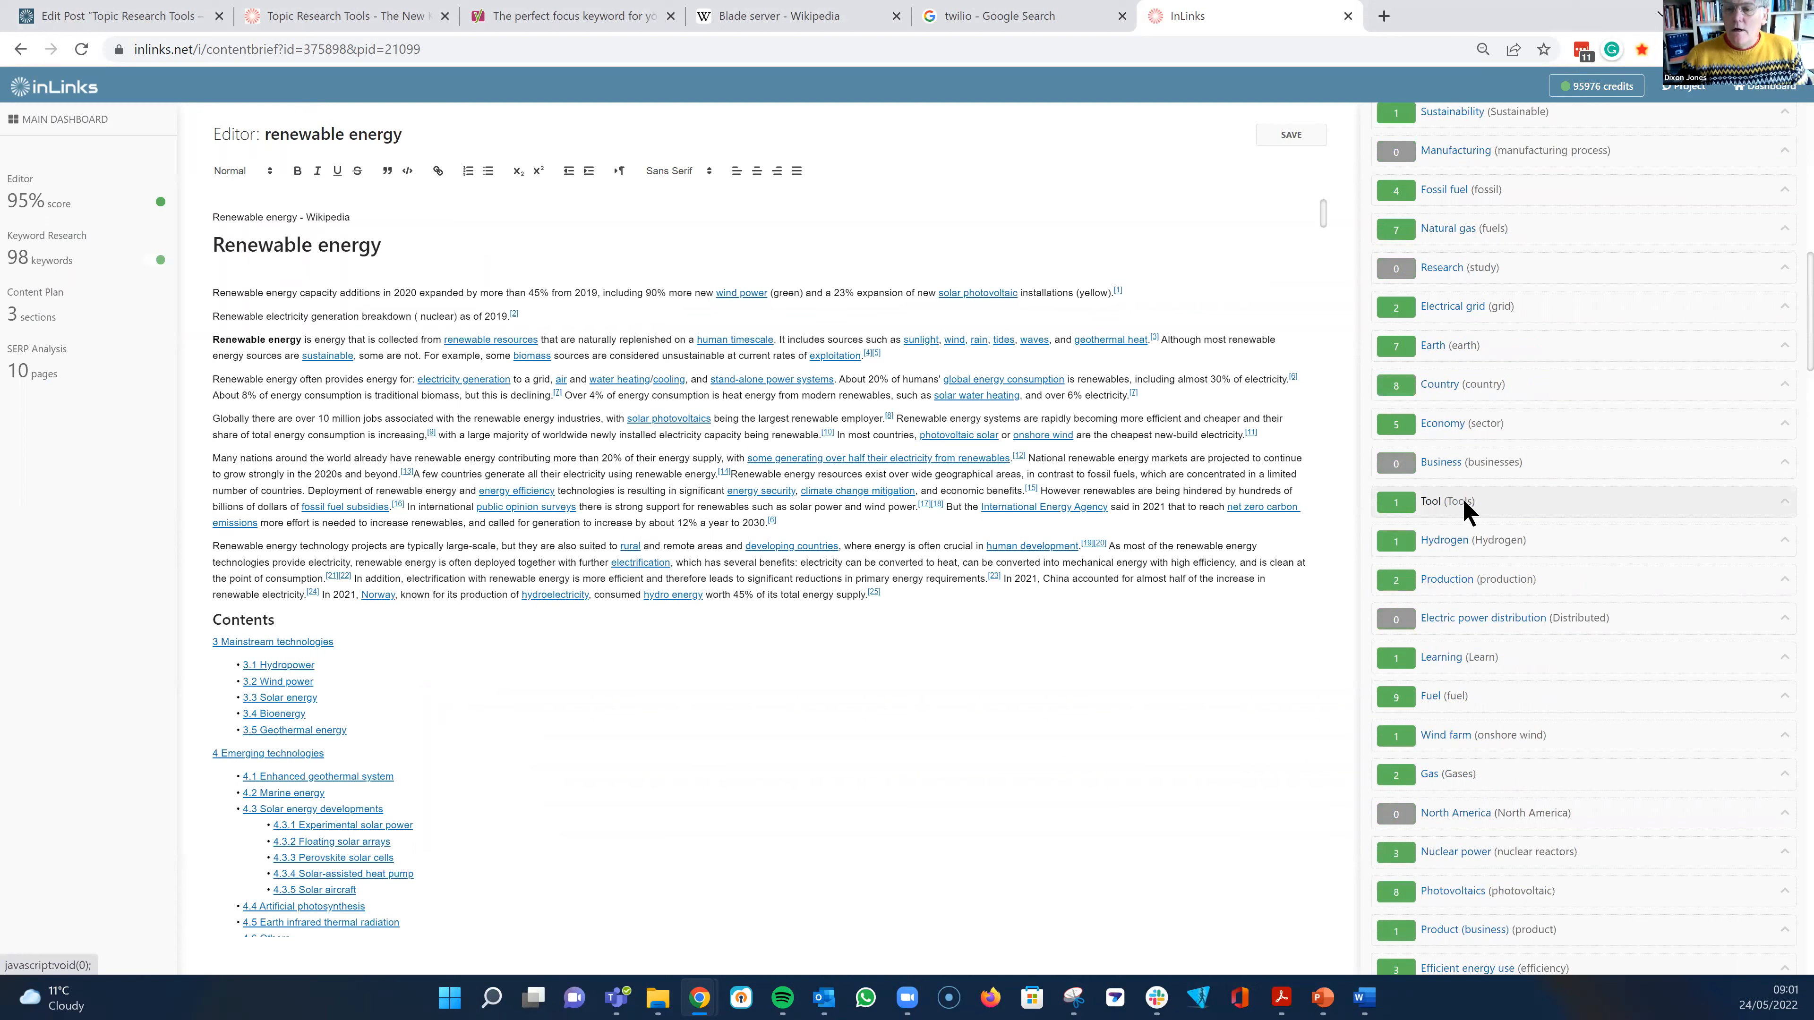
scroll(1470, 506, "up", 5)
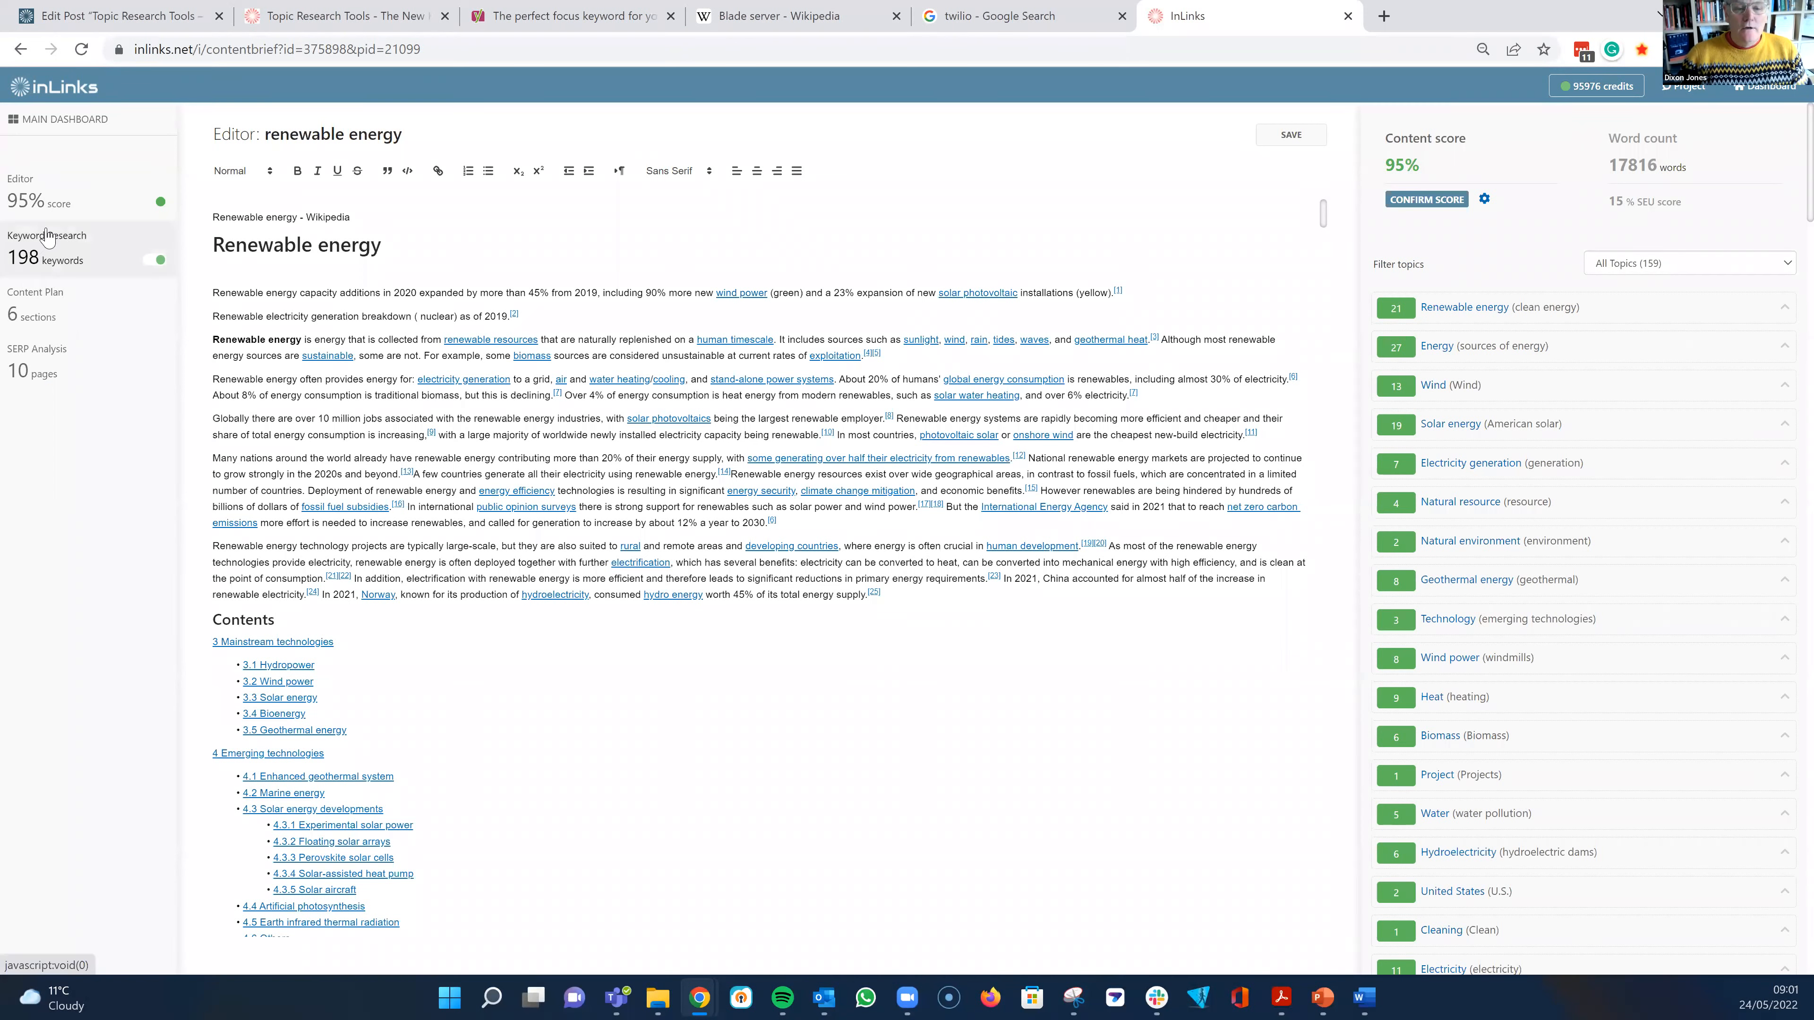
- Open the keyword research and examine the keywords in the solar energy, energy industry and photovoltaic energy topic clusters
left_click(63, 262)
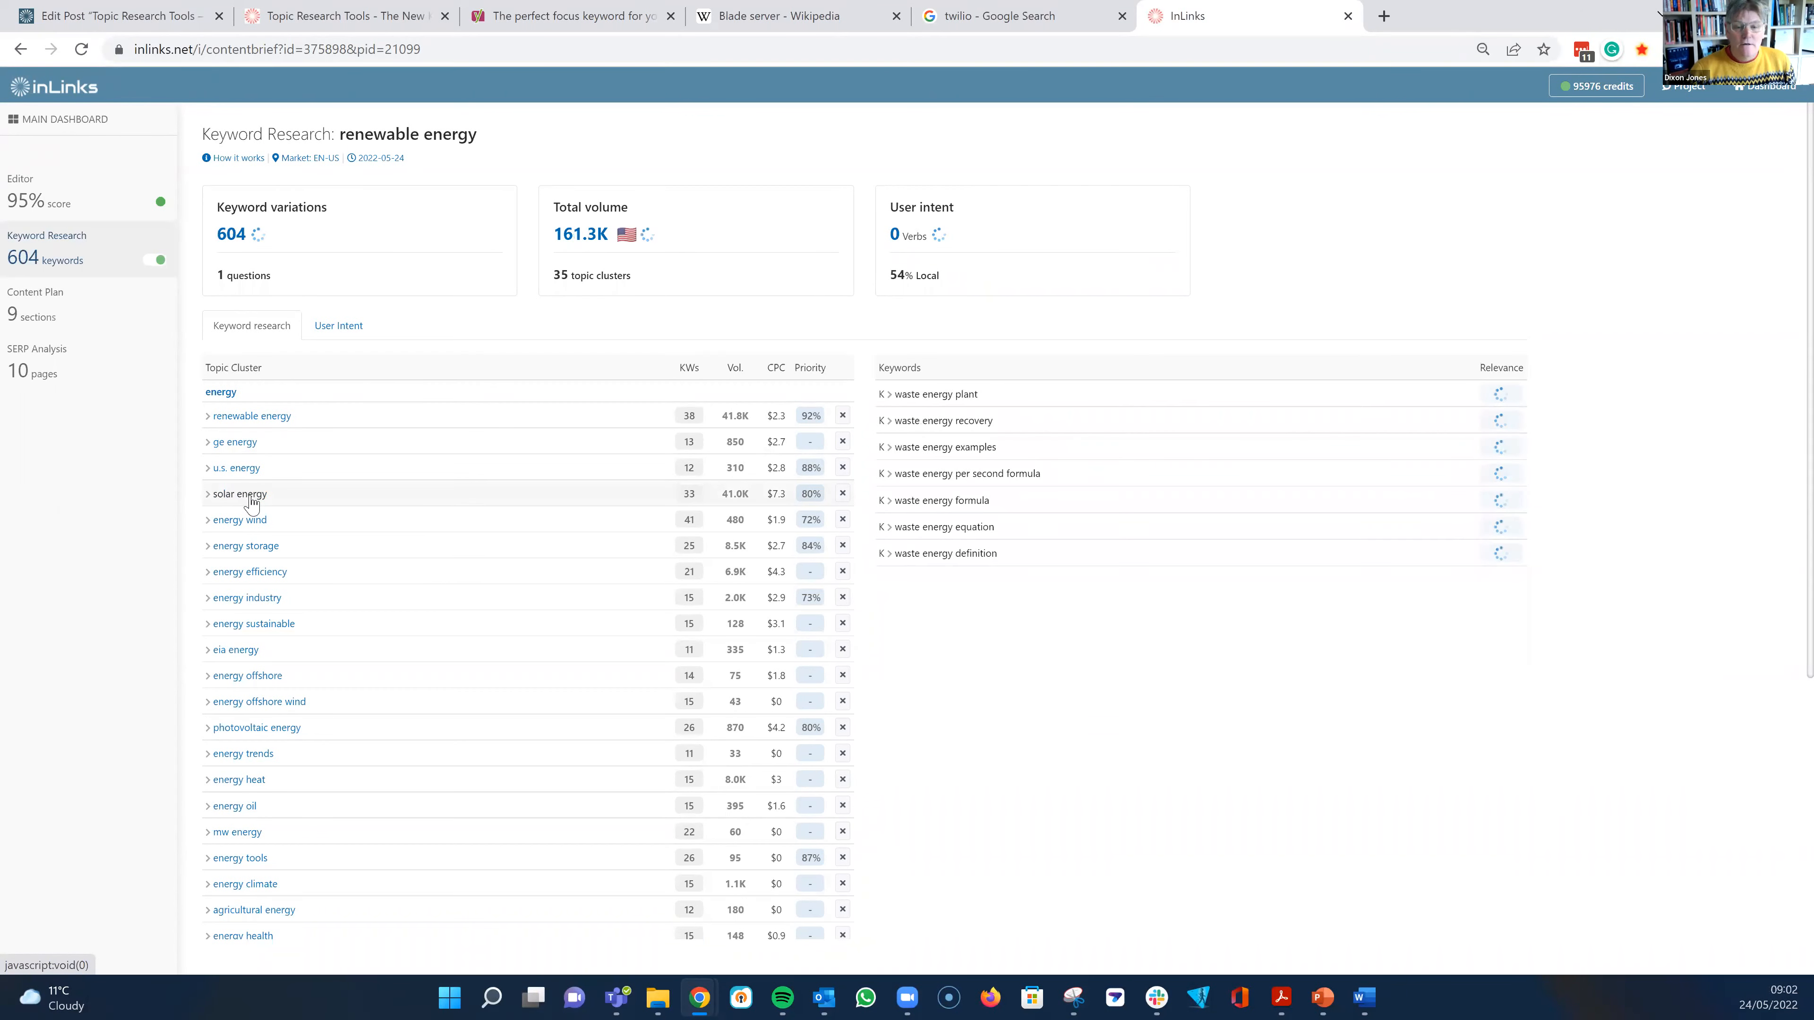
left_click(252, 500)
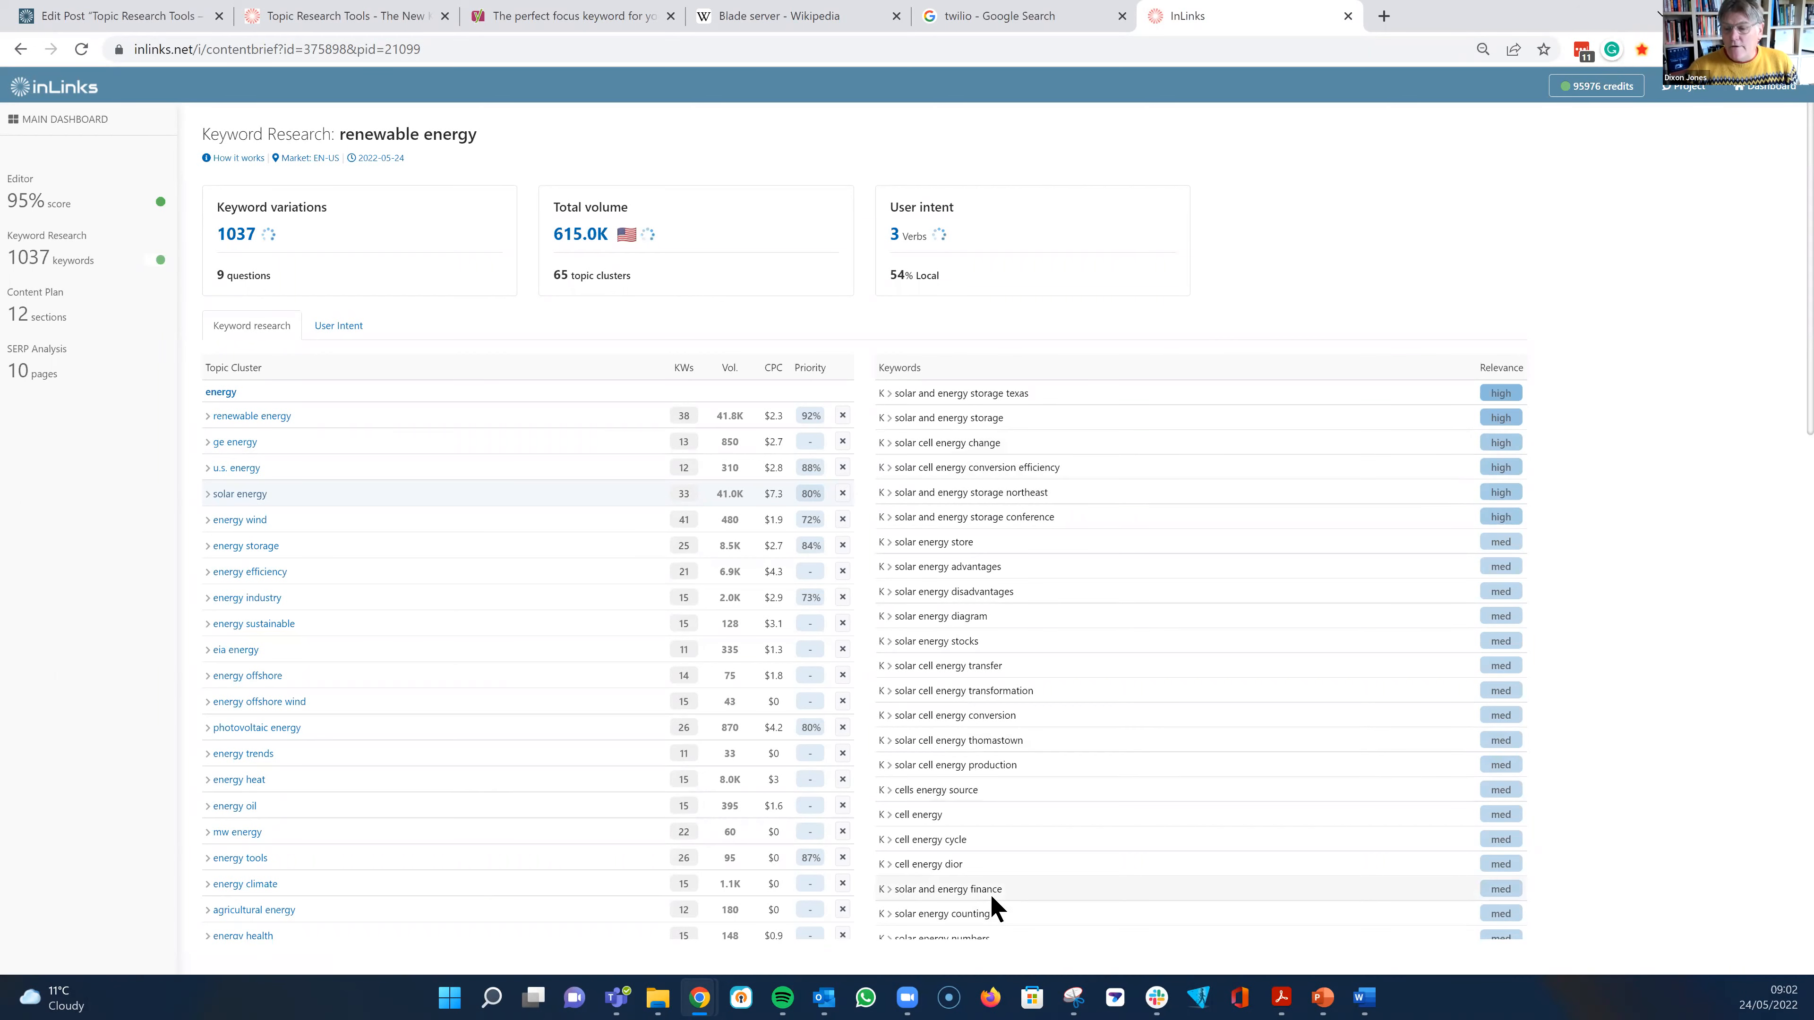
scroll(1061, 891, "down", 9)
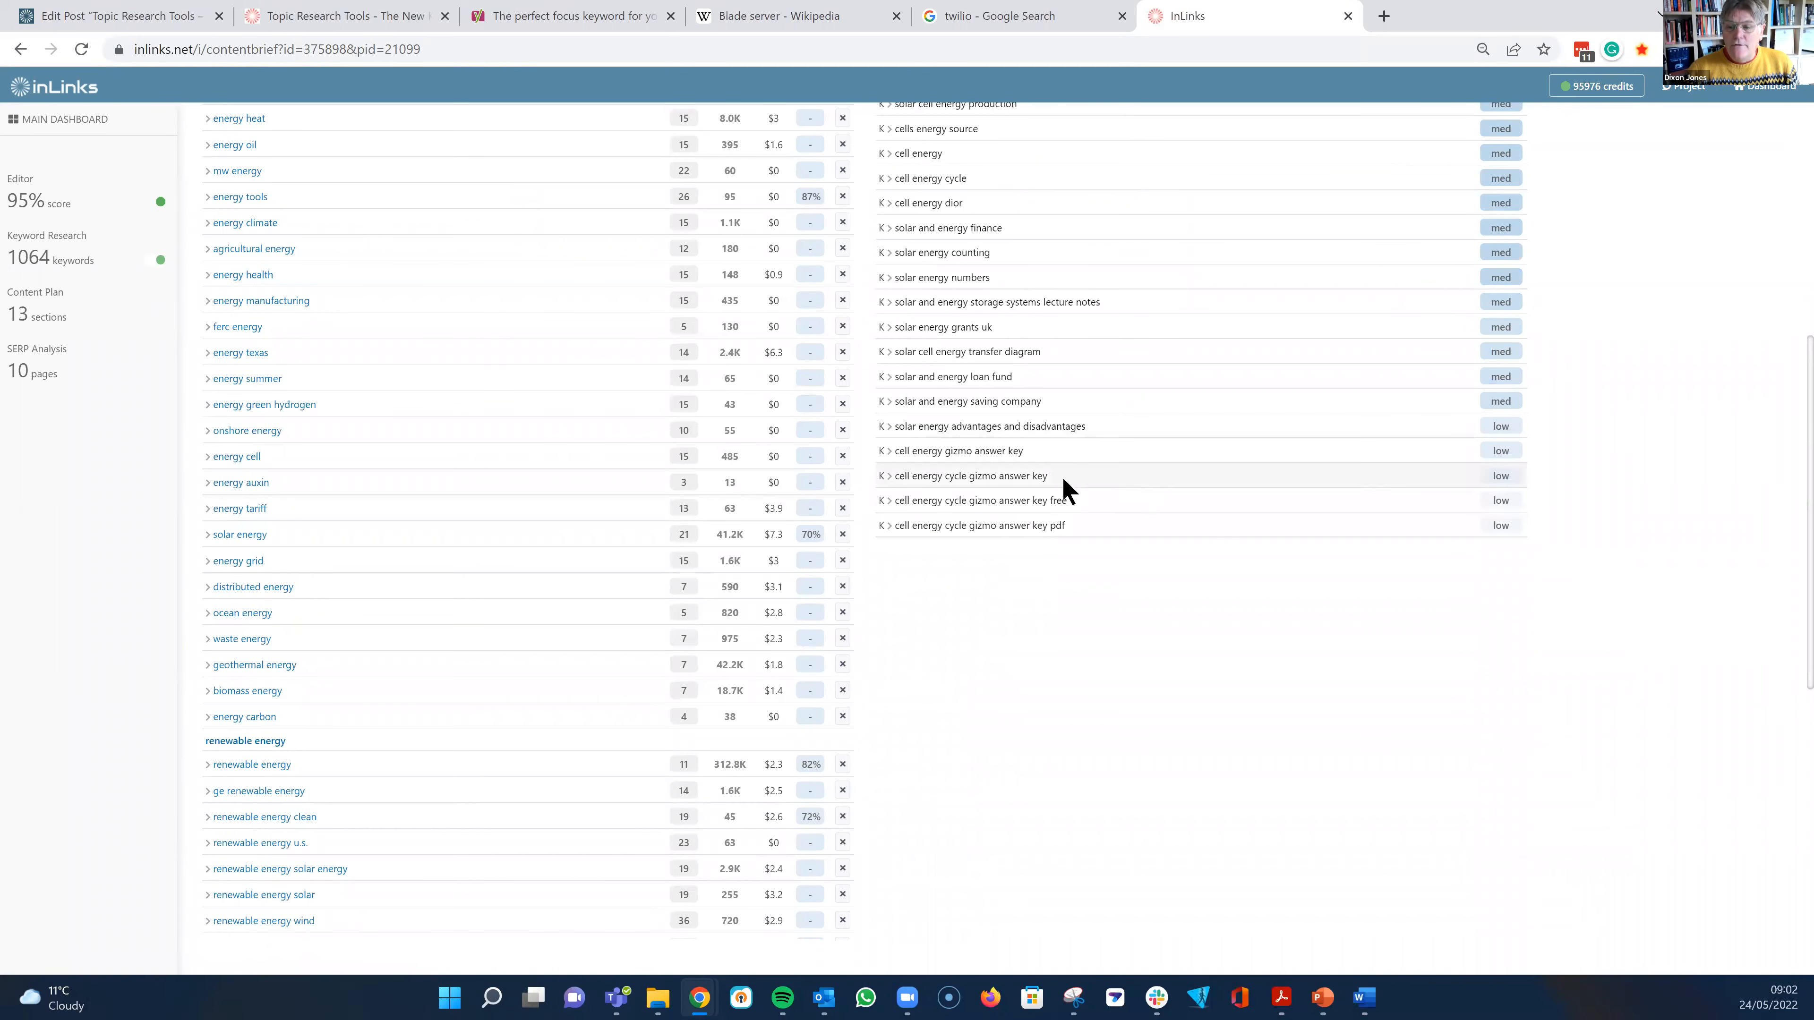
scroll(1072, 509, "up", 3)
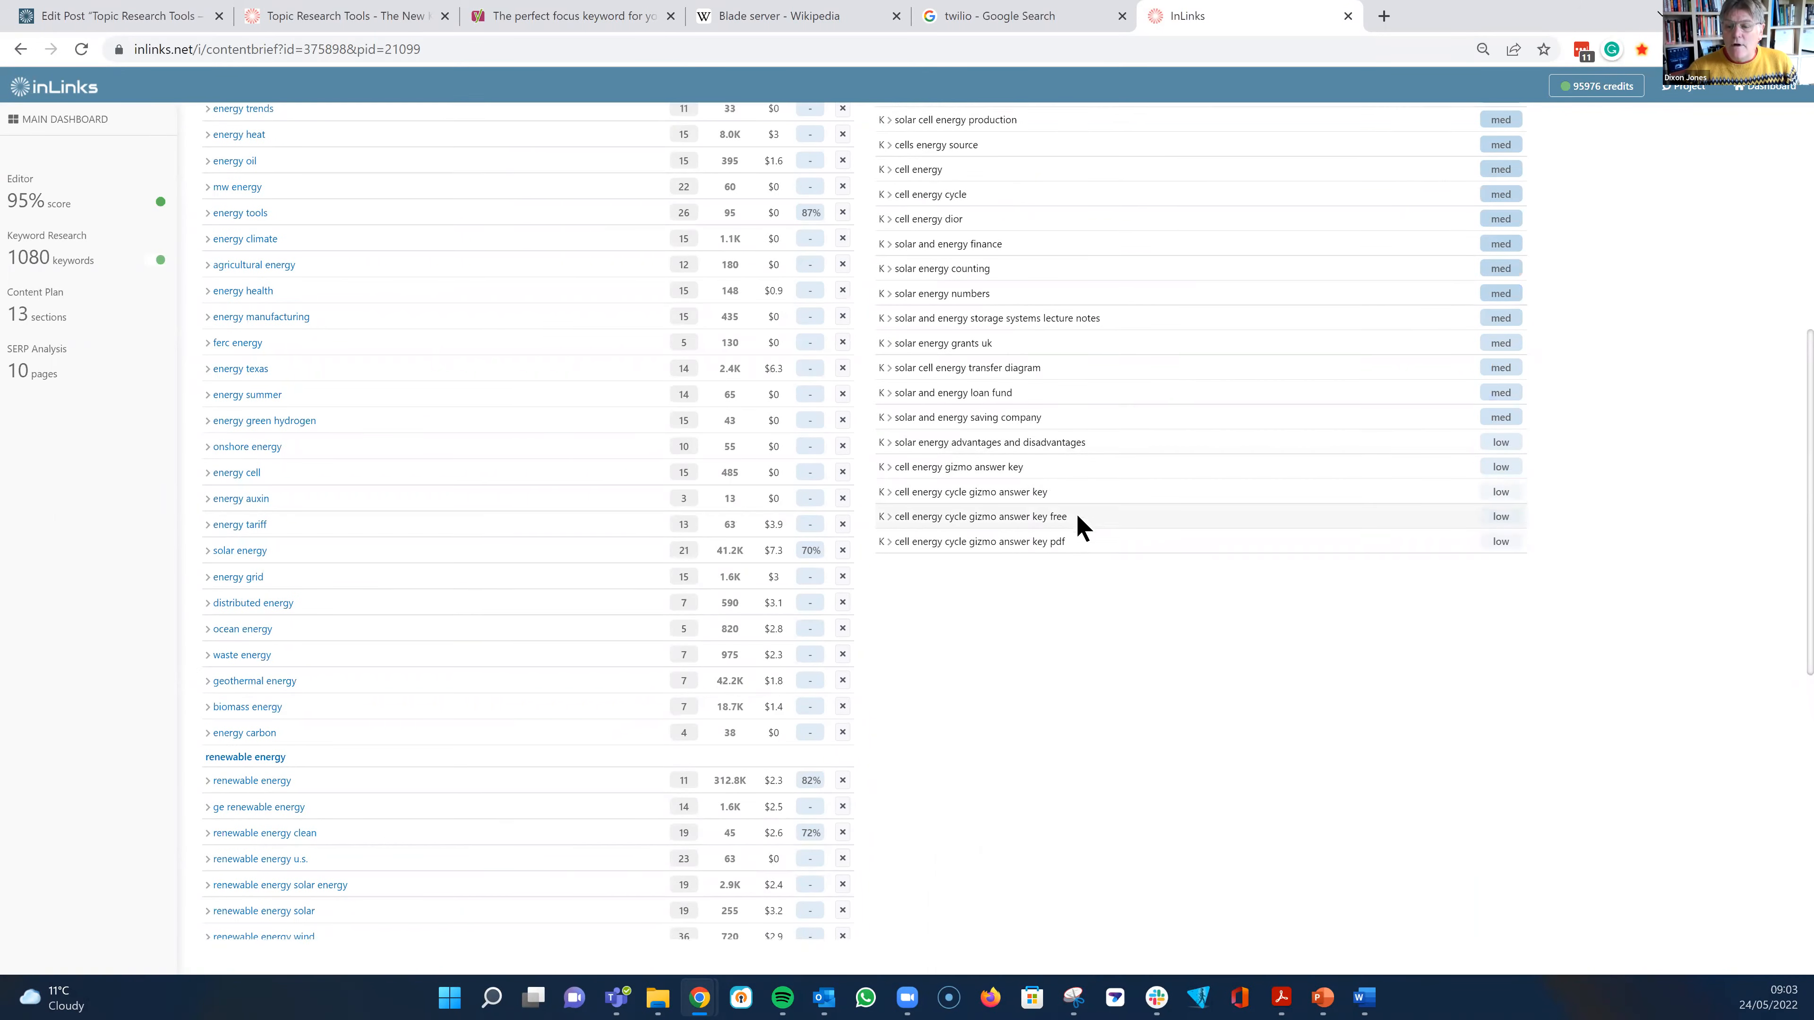
scroll(1365, 648, "up", 8)
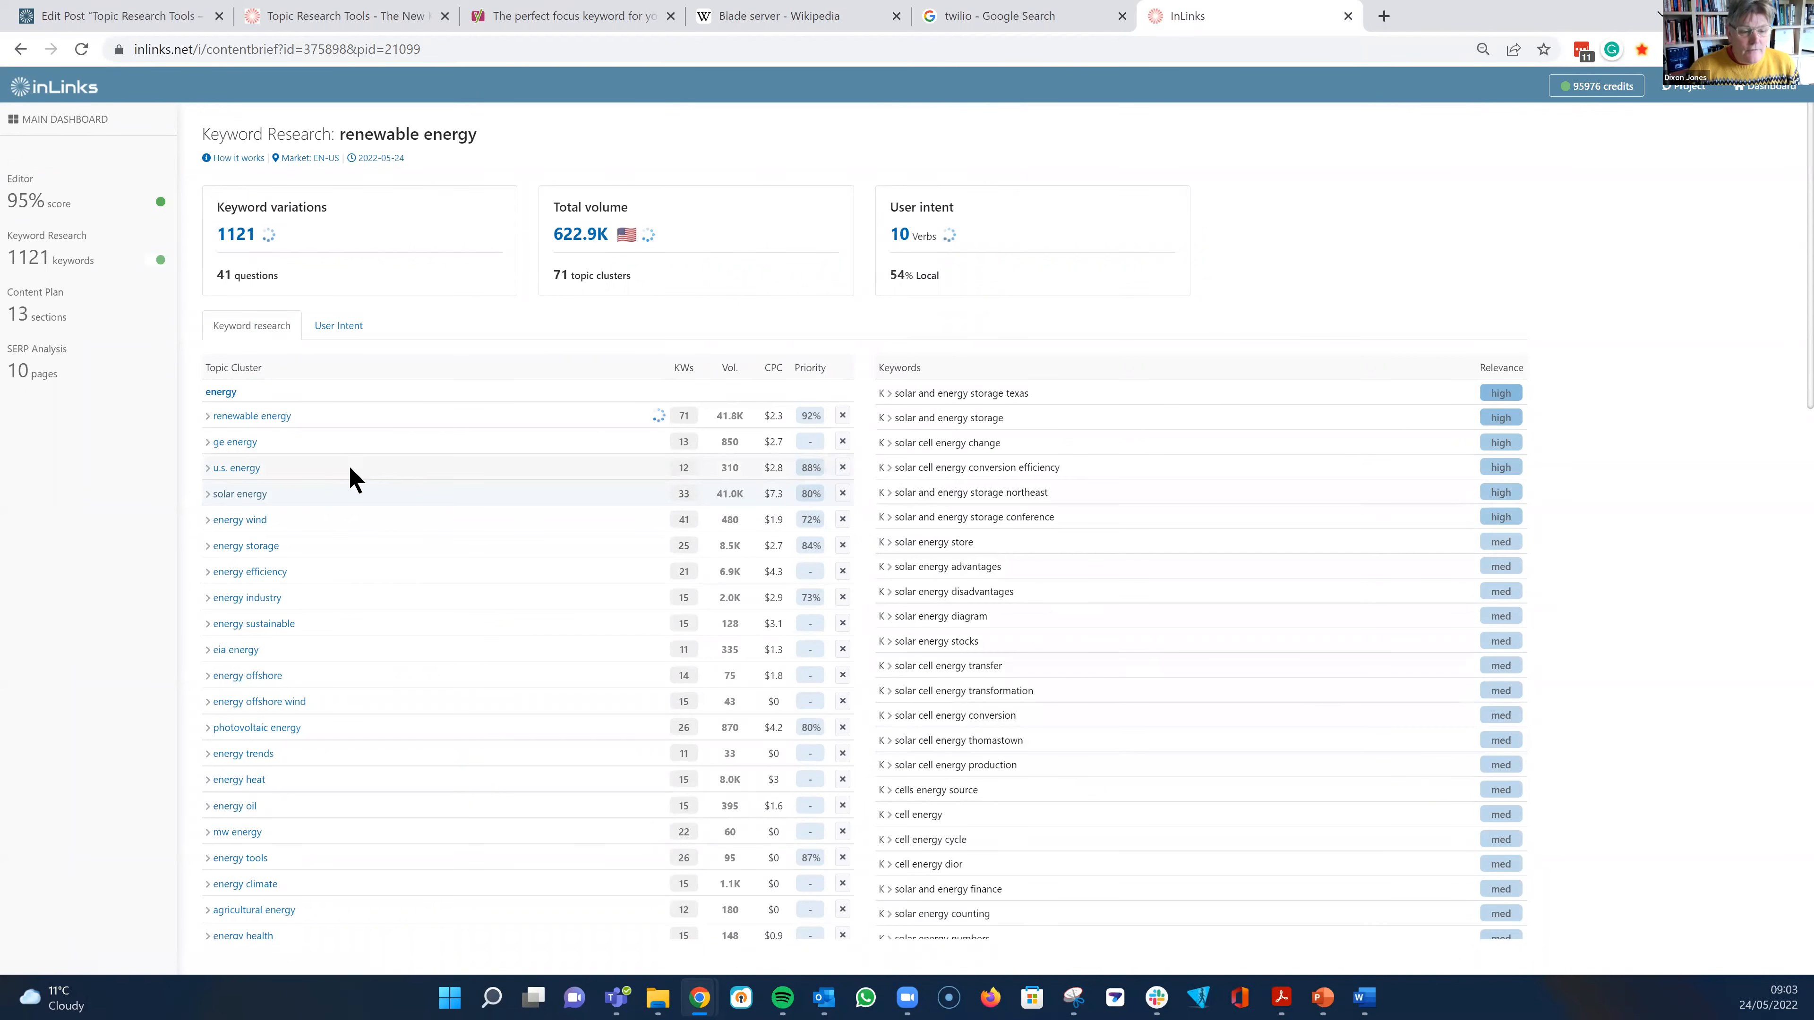
left_click(256, 600)
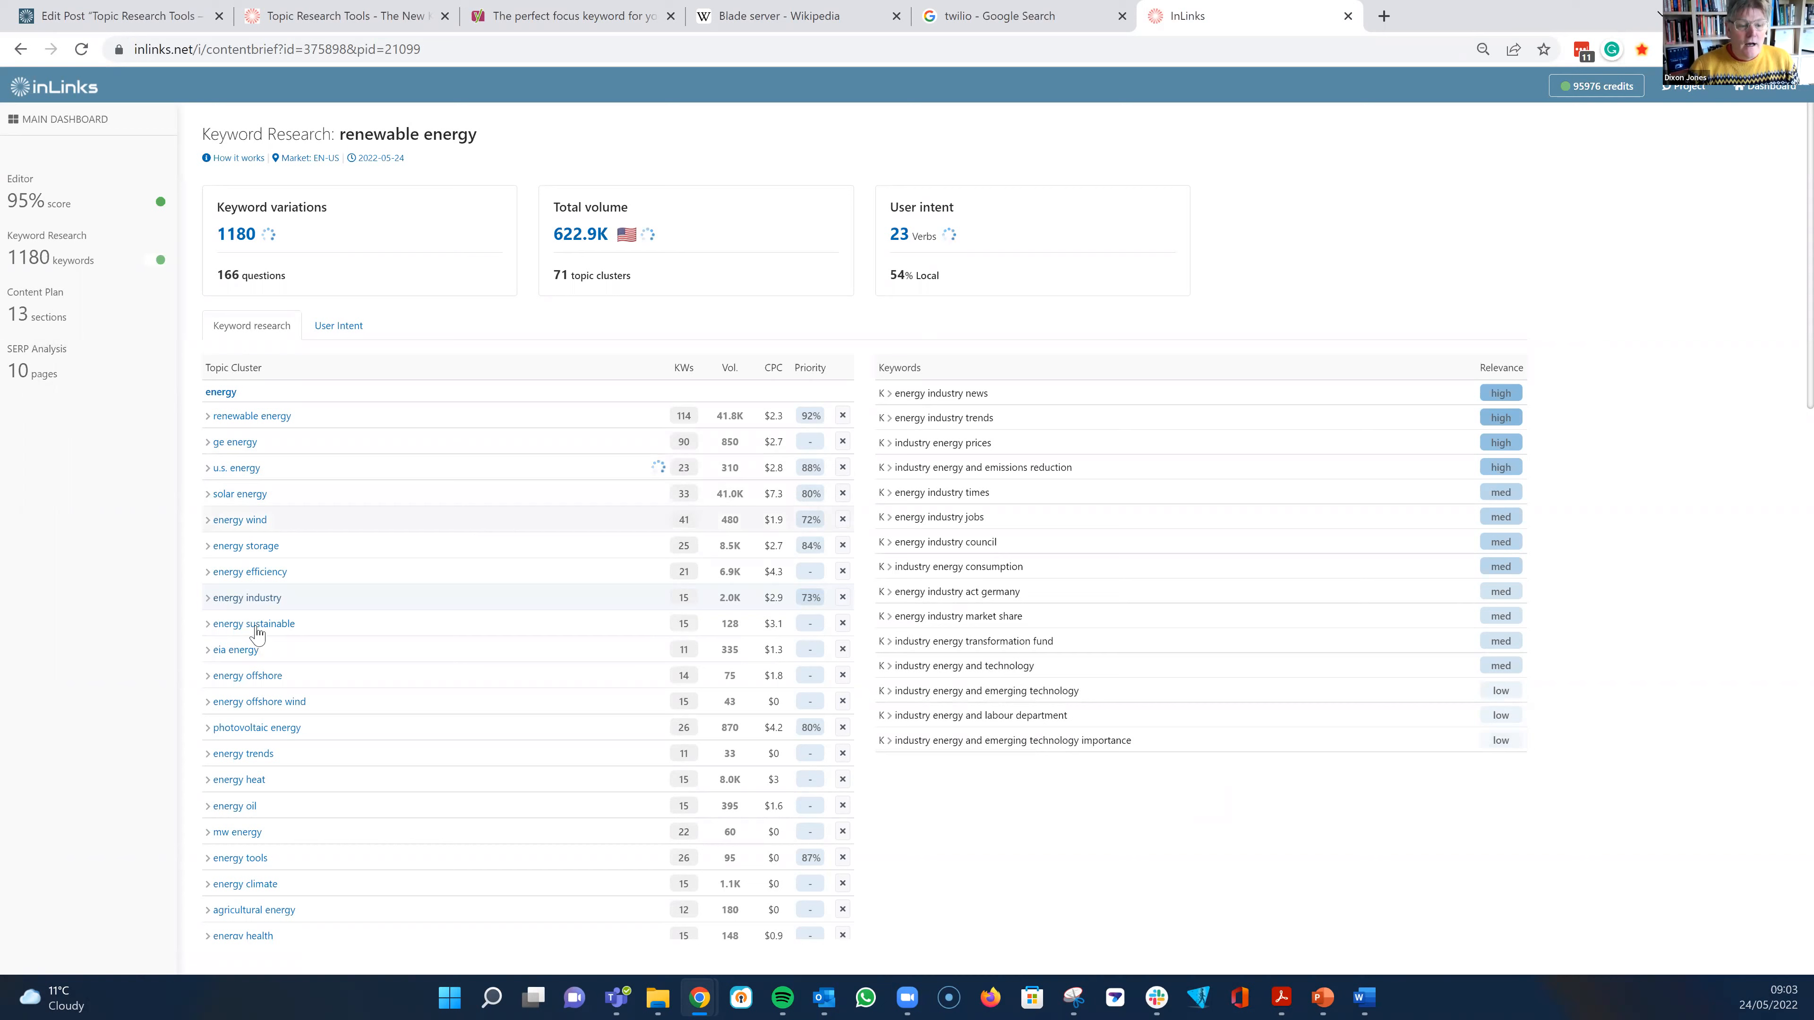
left_click(285, 728)
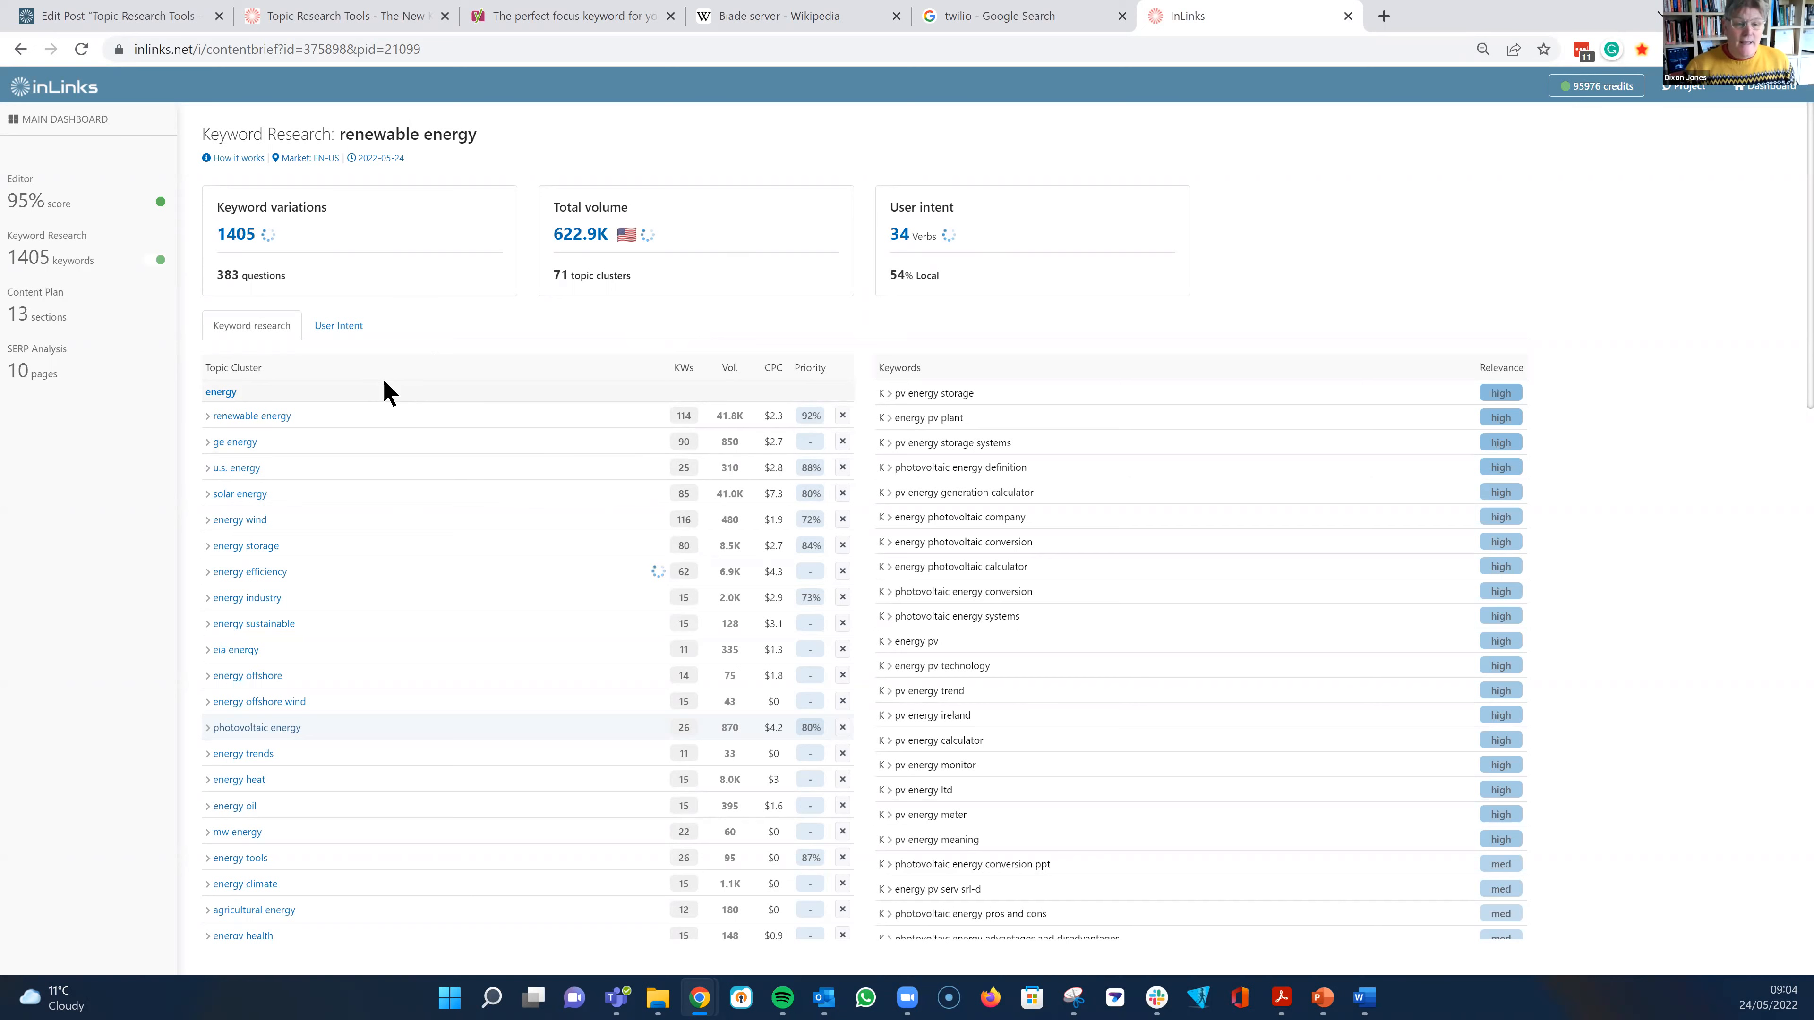
- Switch the keyword research to user intent and view the questions for the verbs Generate and Buy
left_click(340, 331)
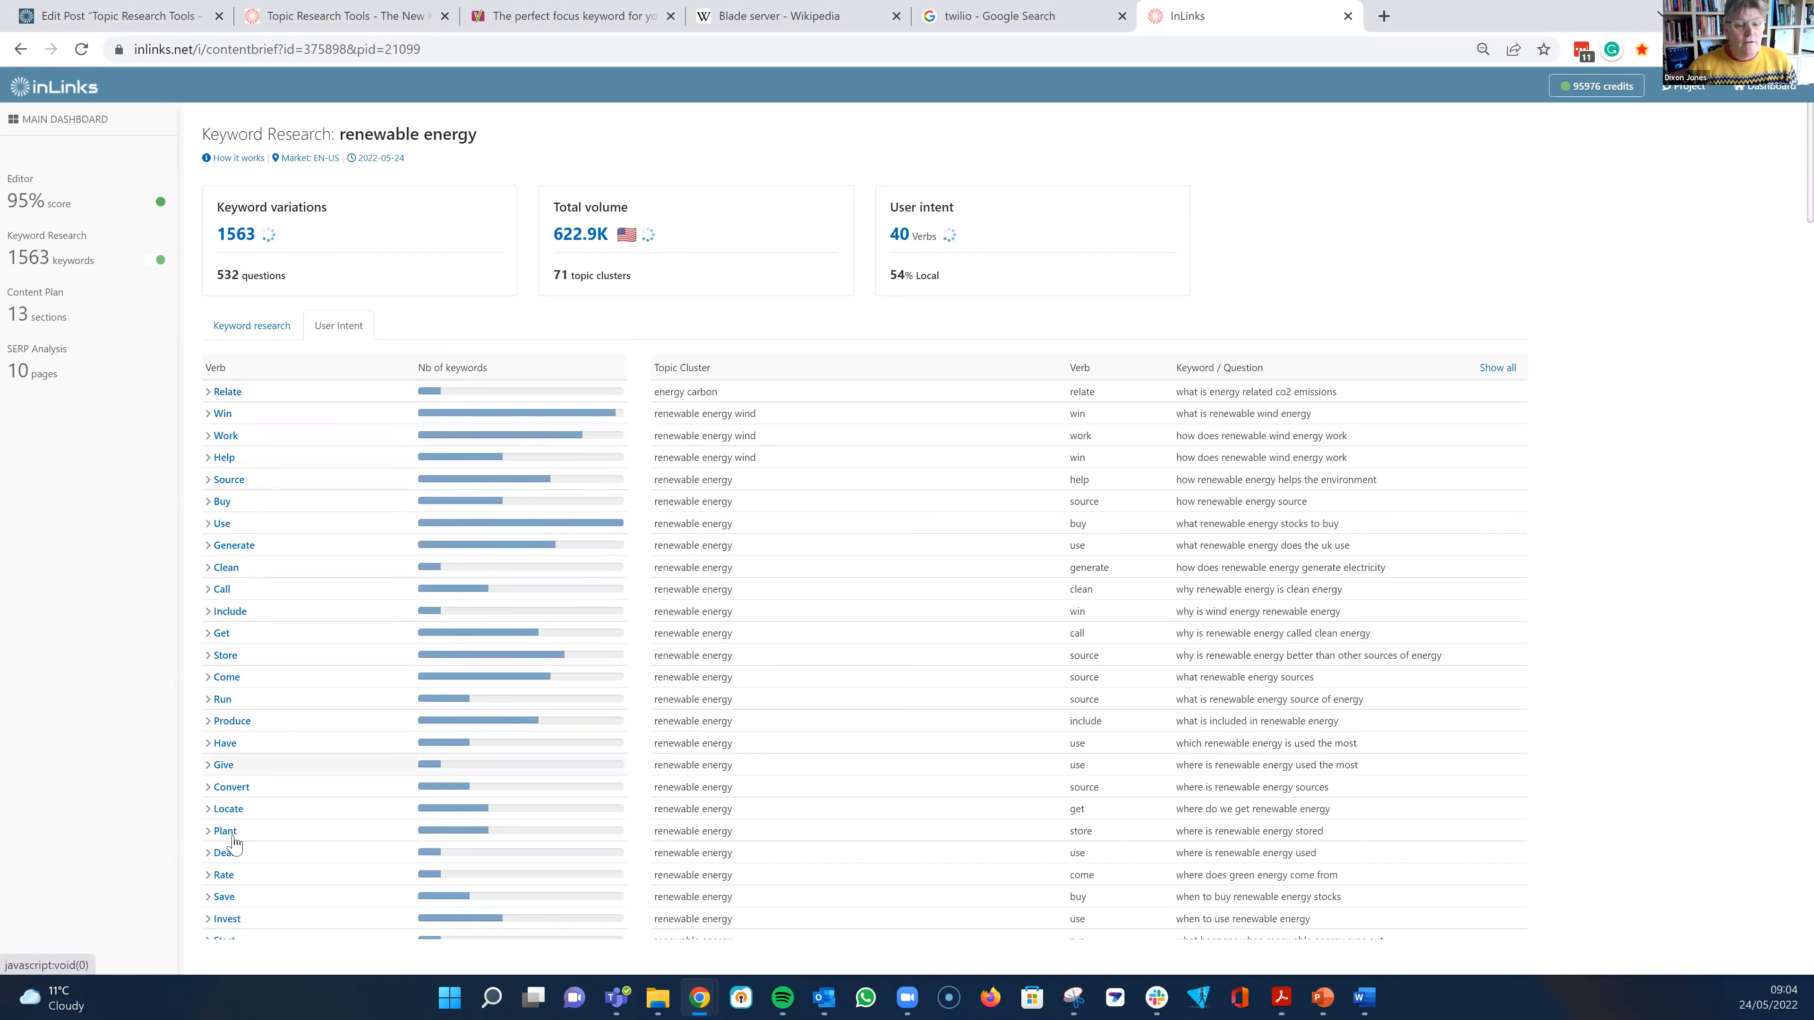
left_click(240, 551)
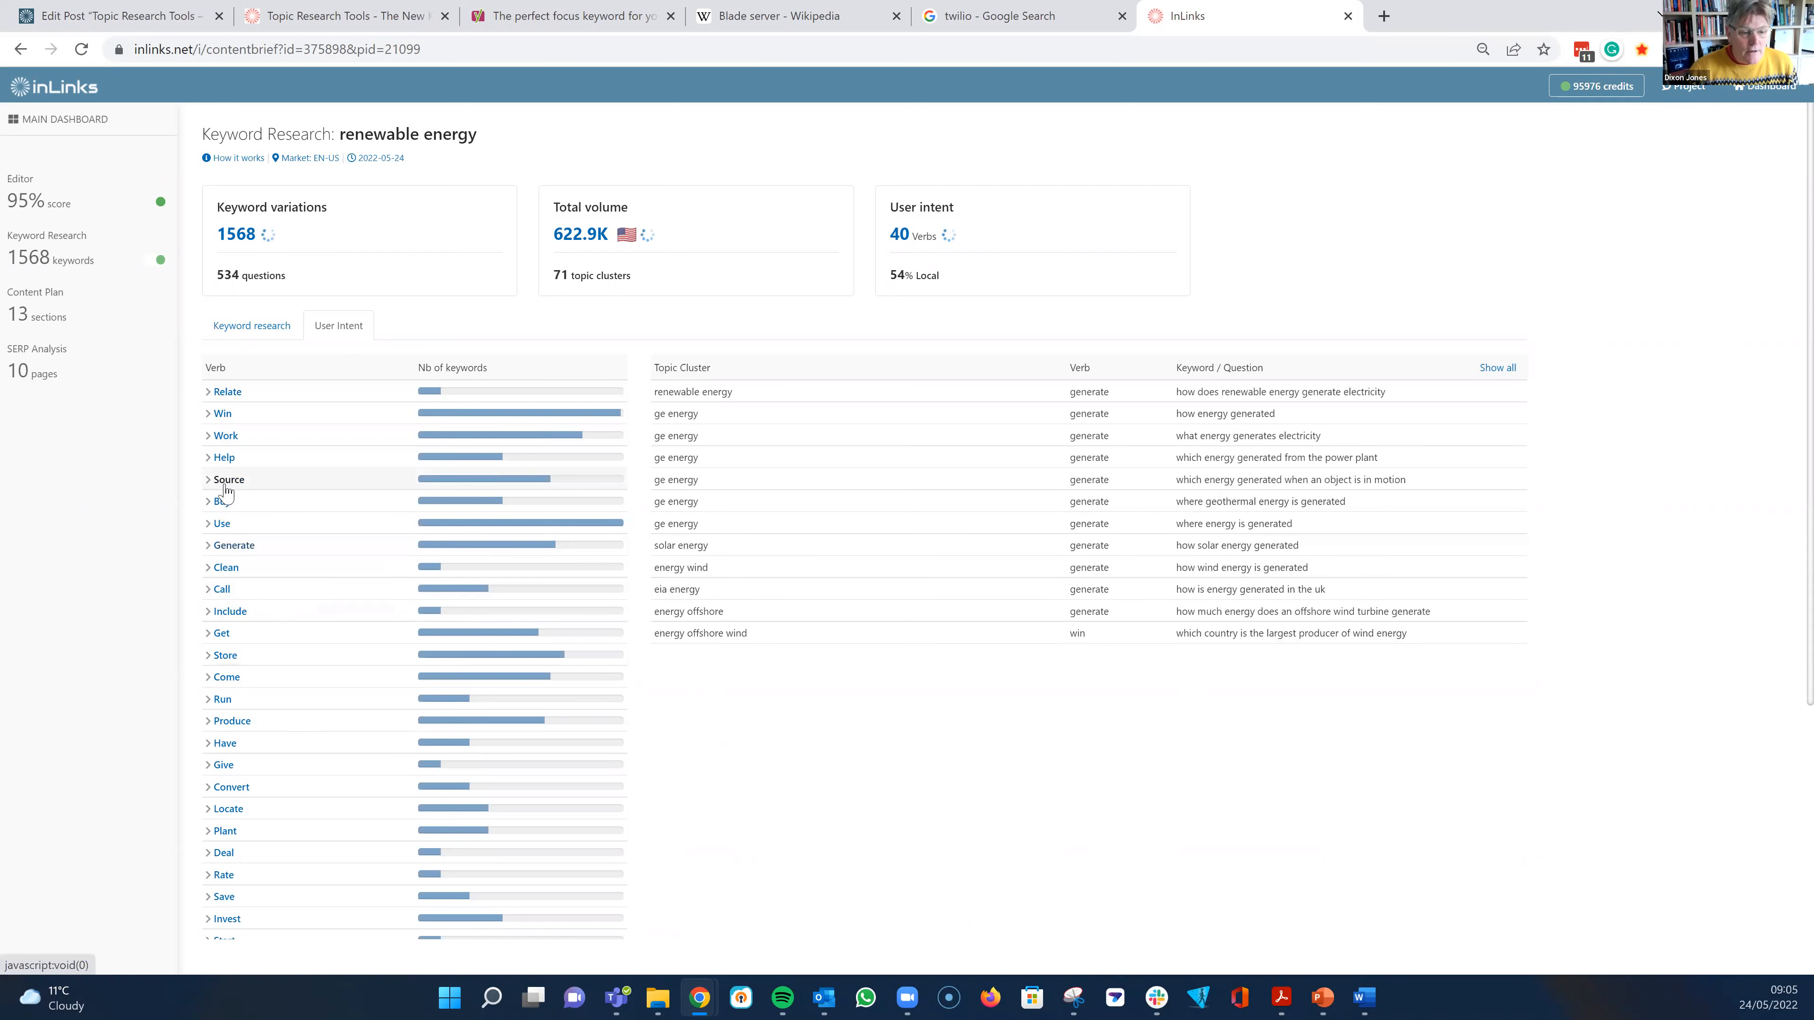
left_click(222, 502)
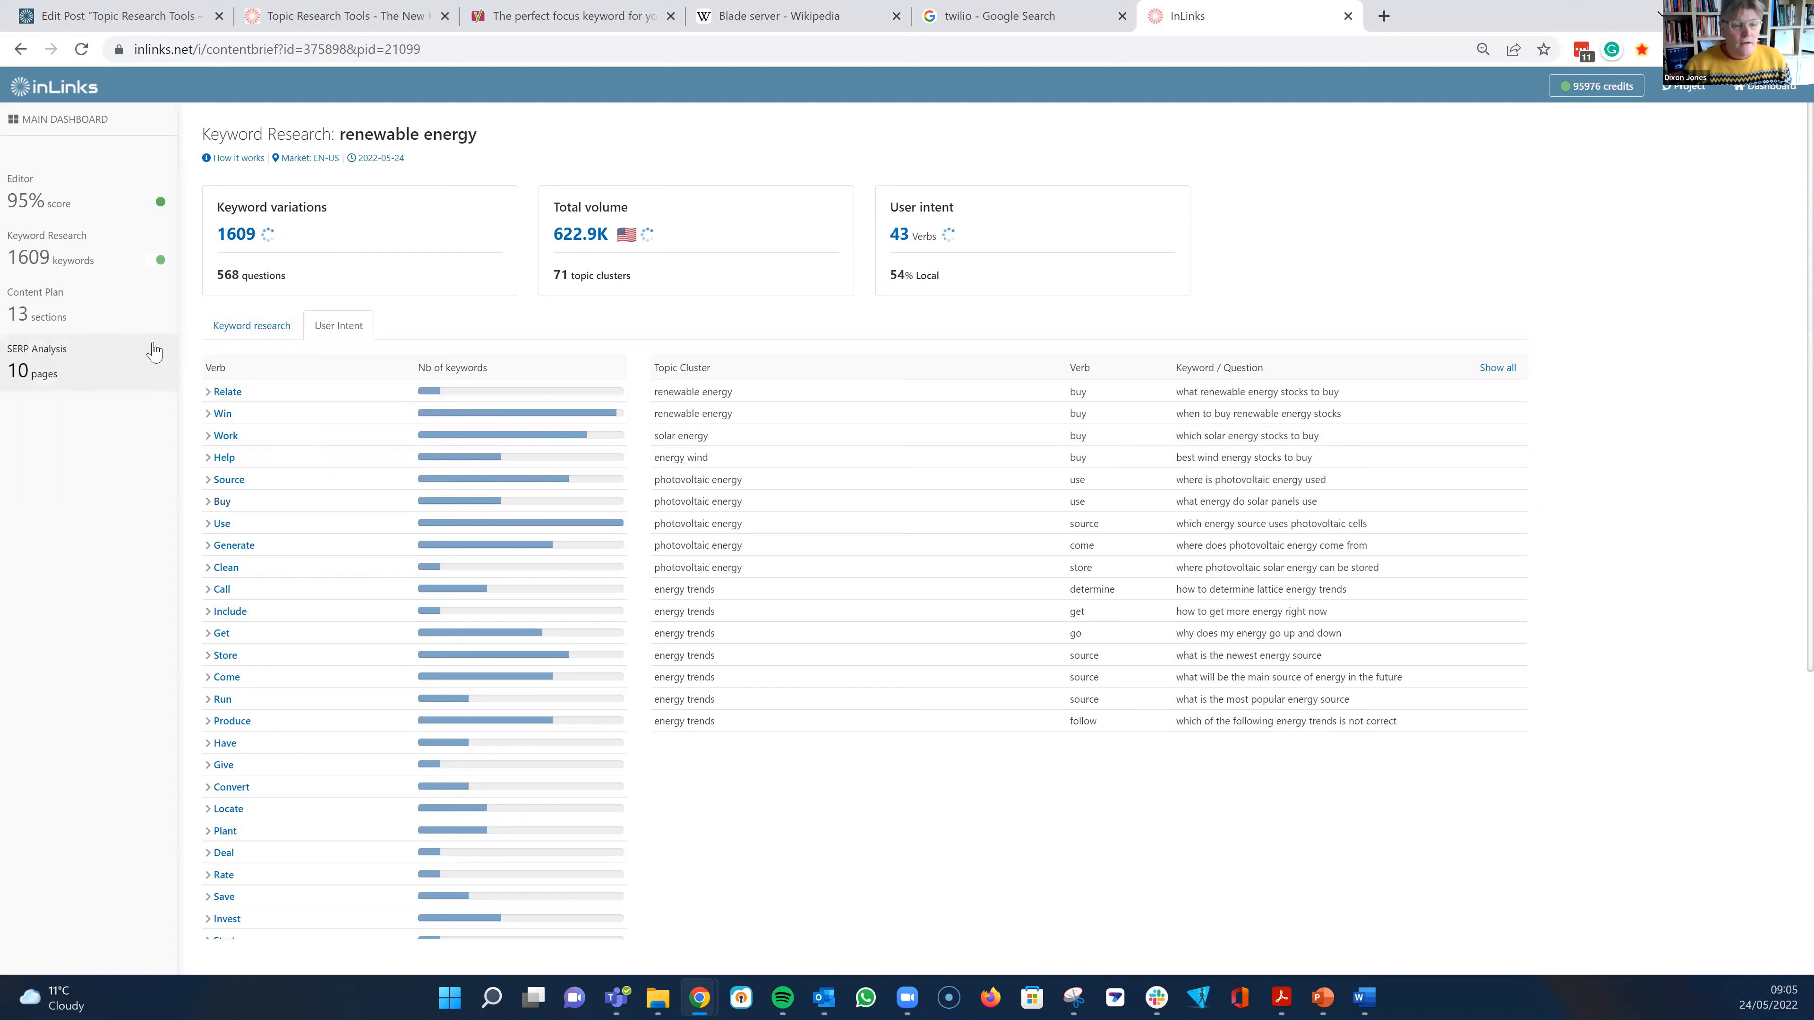
- Open the content plan and look through its suggested sections with their competitors' headlines and related topics
left_click(63, 315)
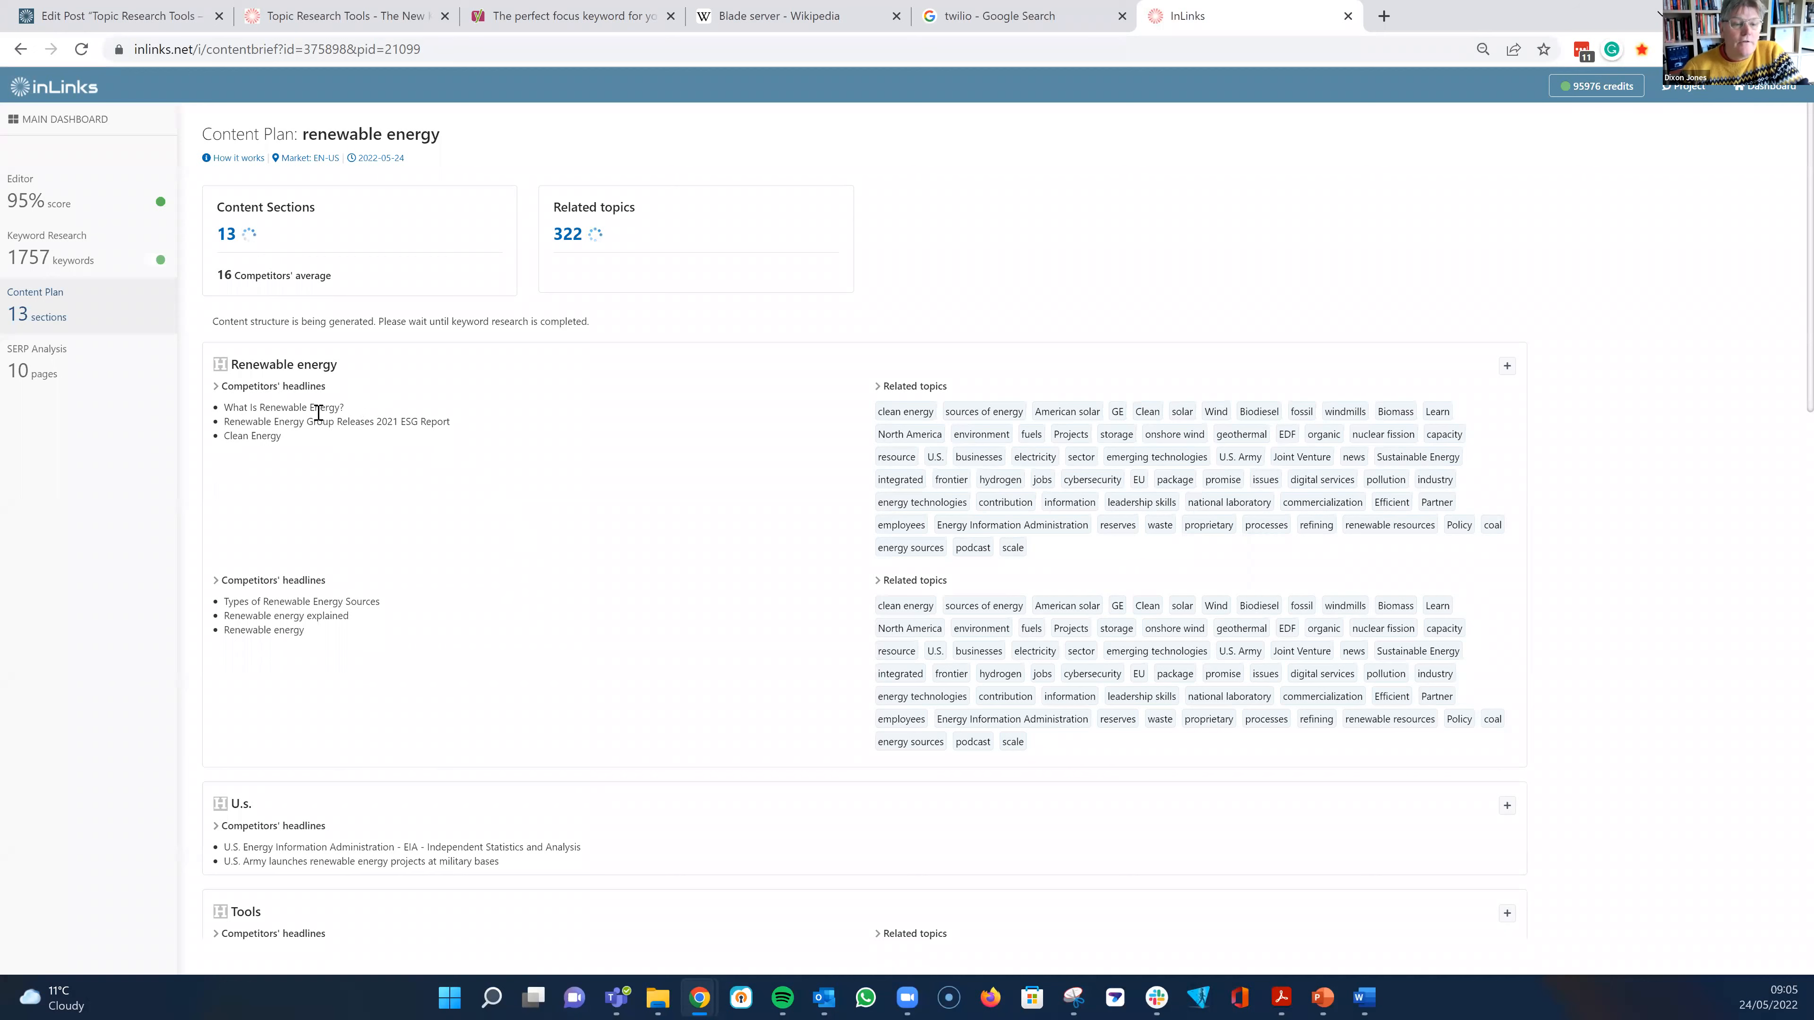
scroll(493, 536, "down", 1)
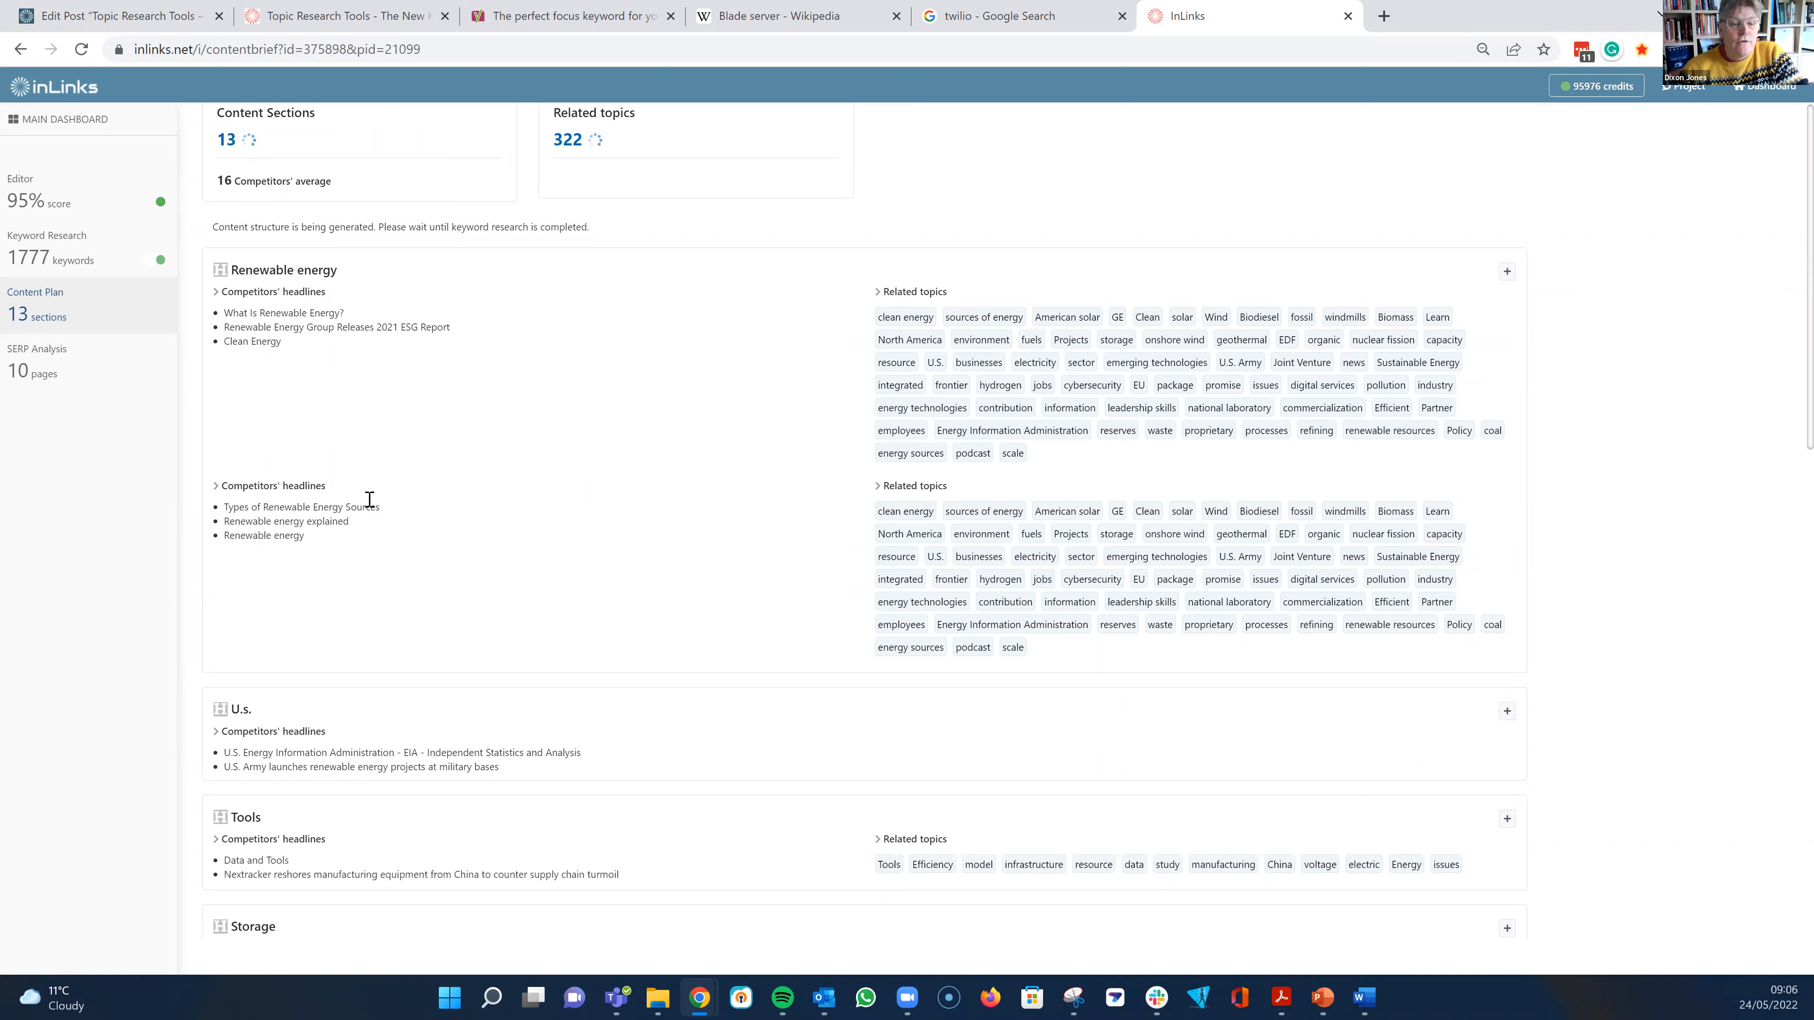
scroll(410, 525, "up", 1)
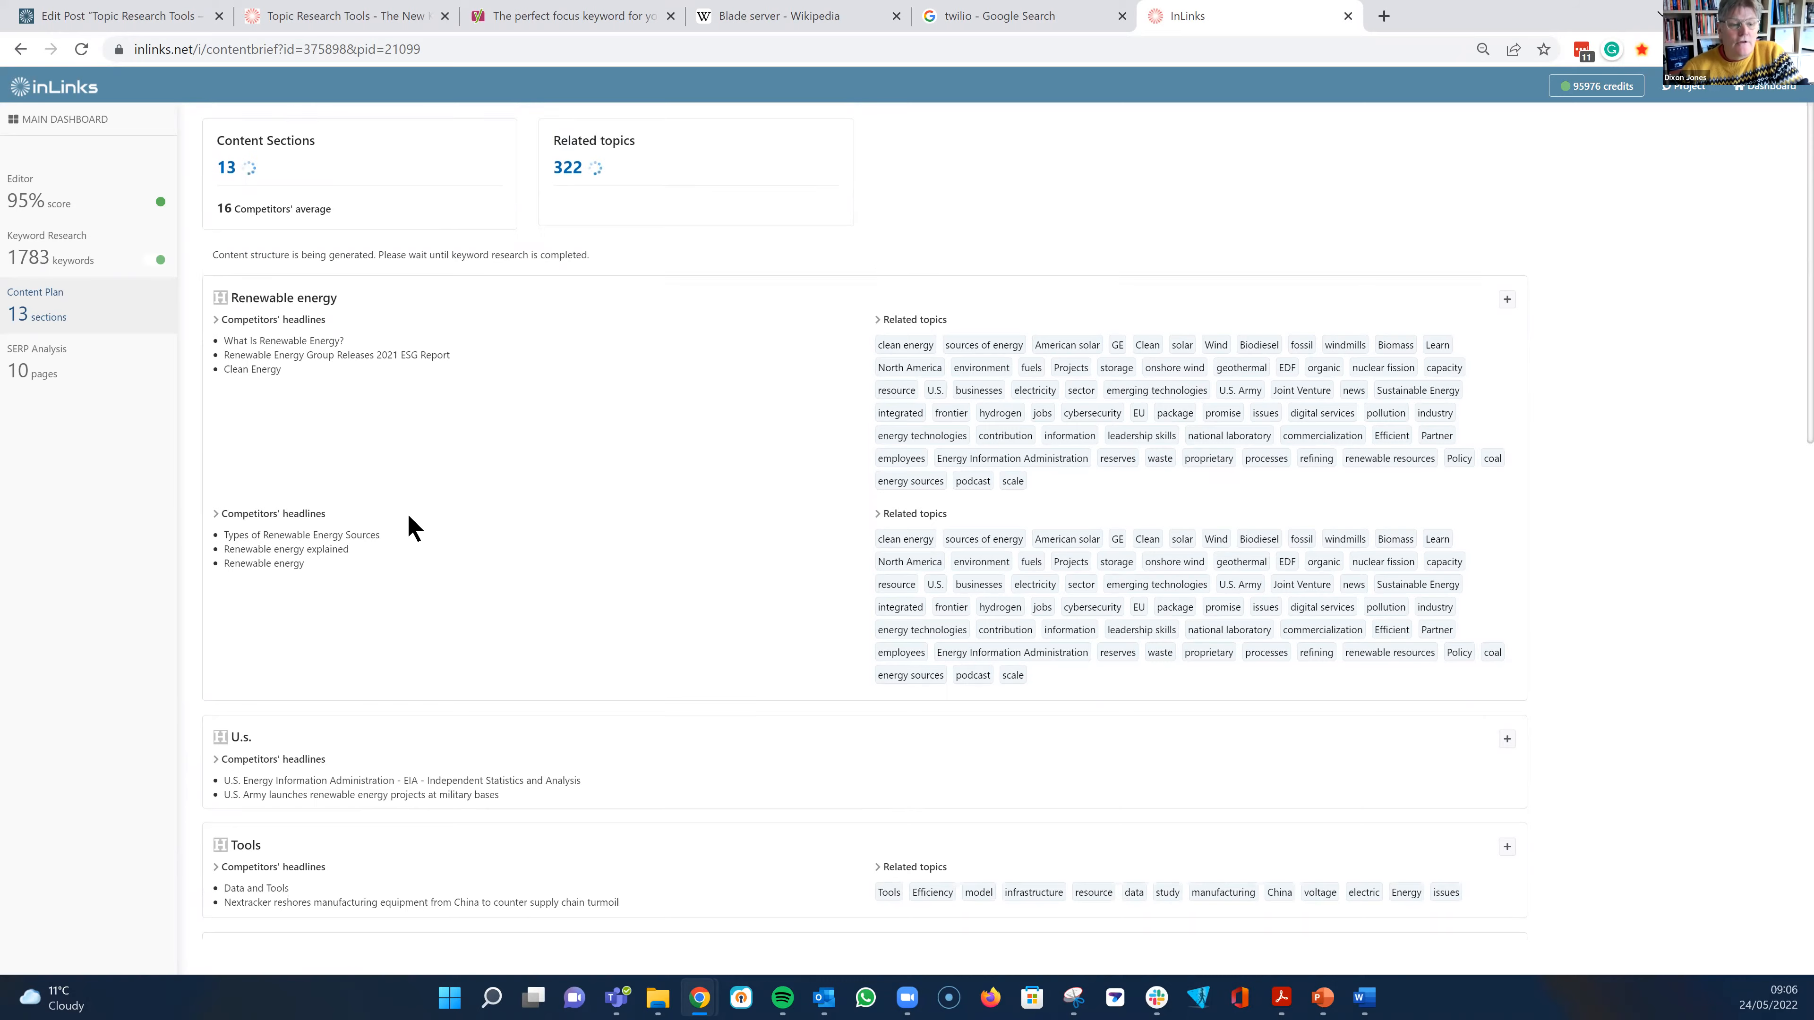
scroll(551, 600, "down", 2)
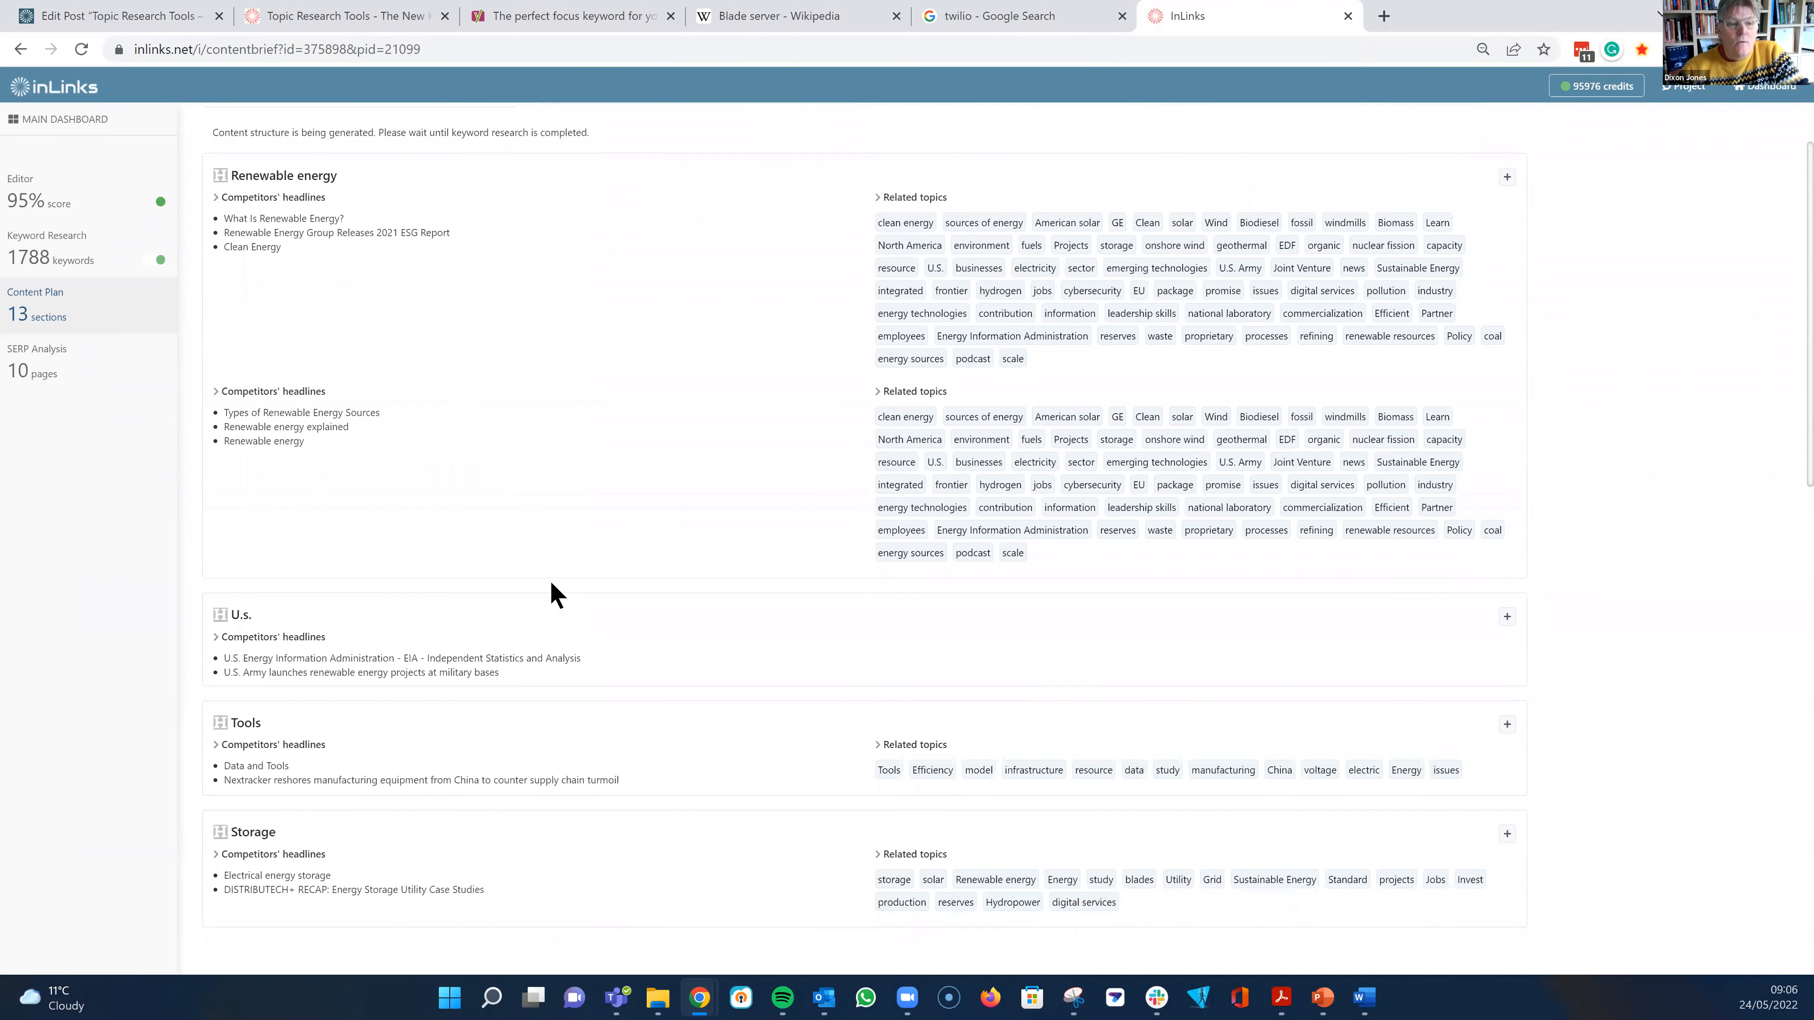
scroll(511, 593, "down", 1)
scroll(511, 591, "down", 2)
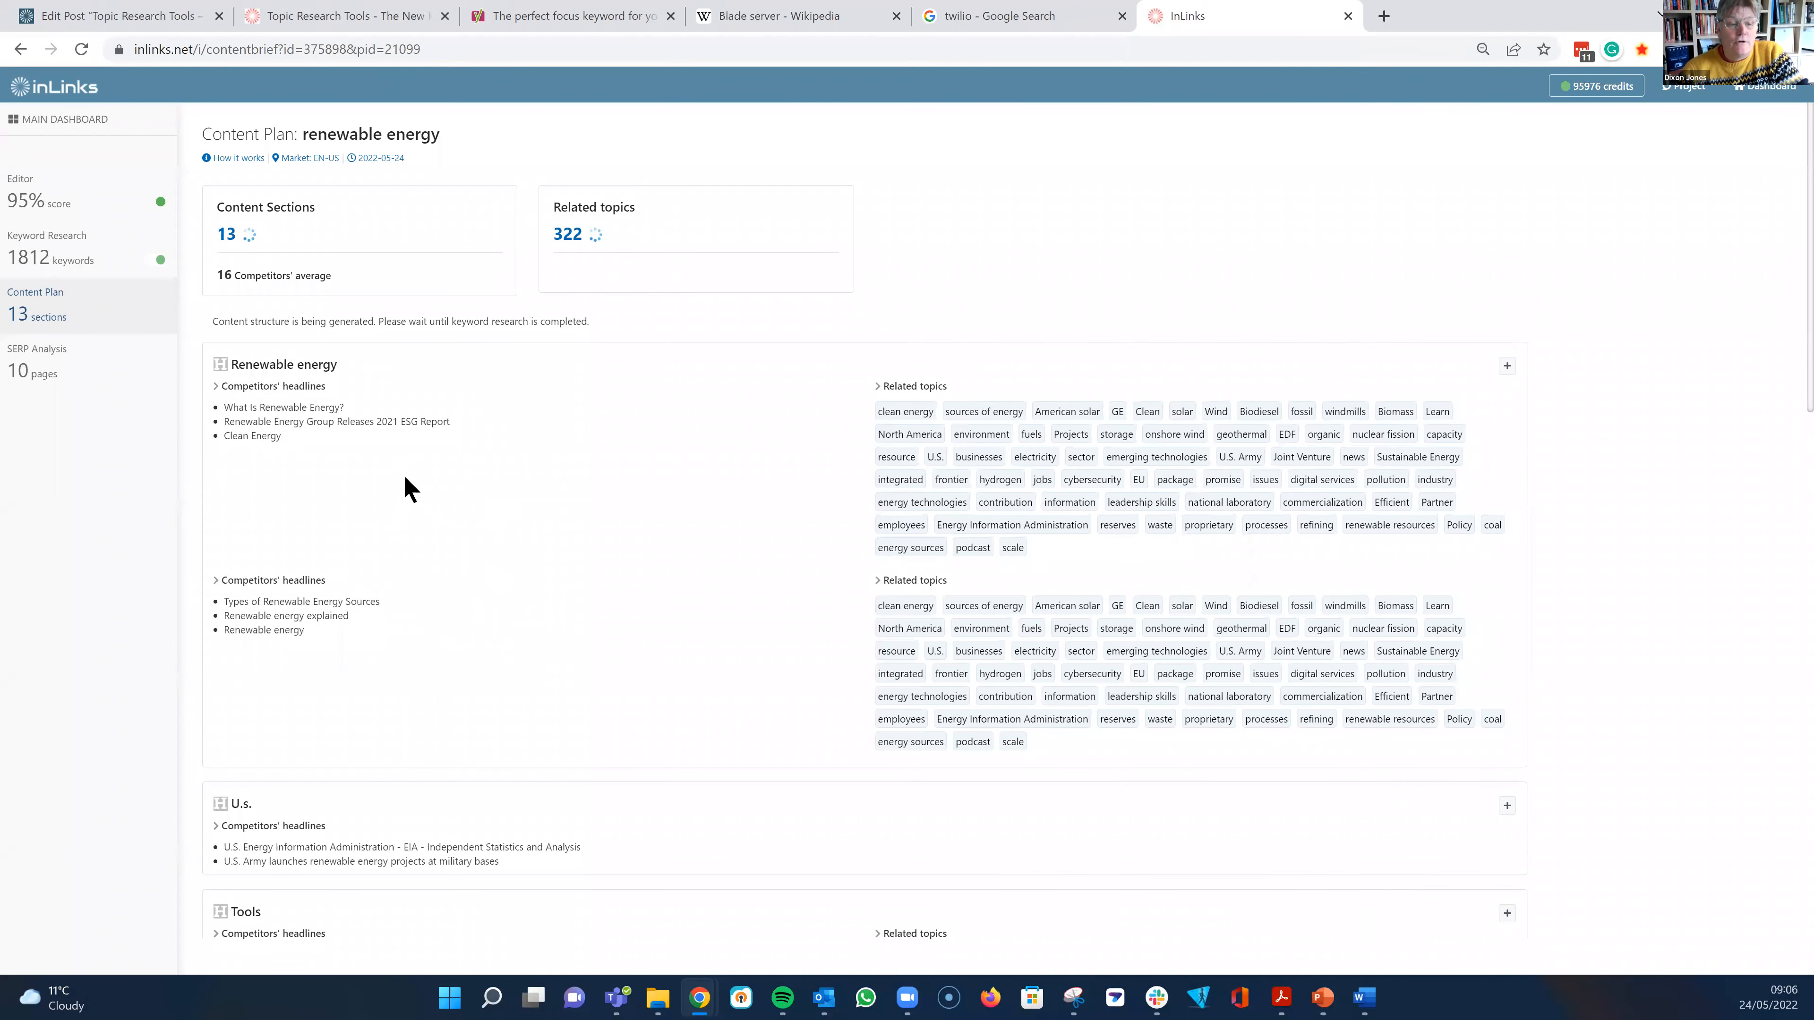
scroll(507, 688, "down", 5)
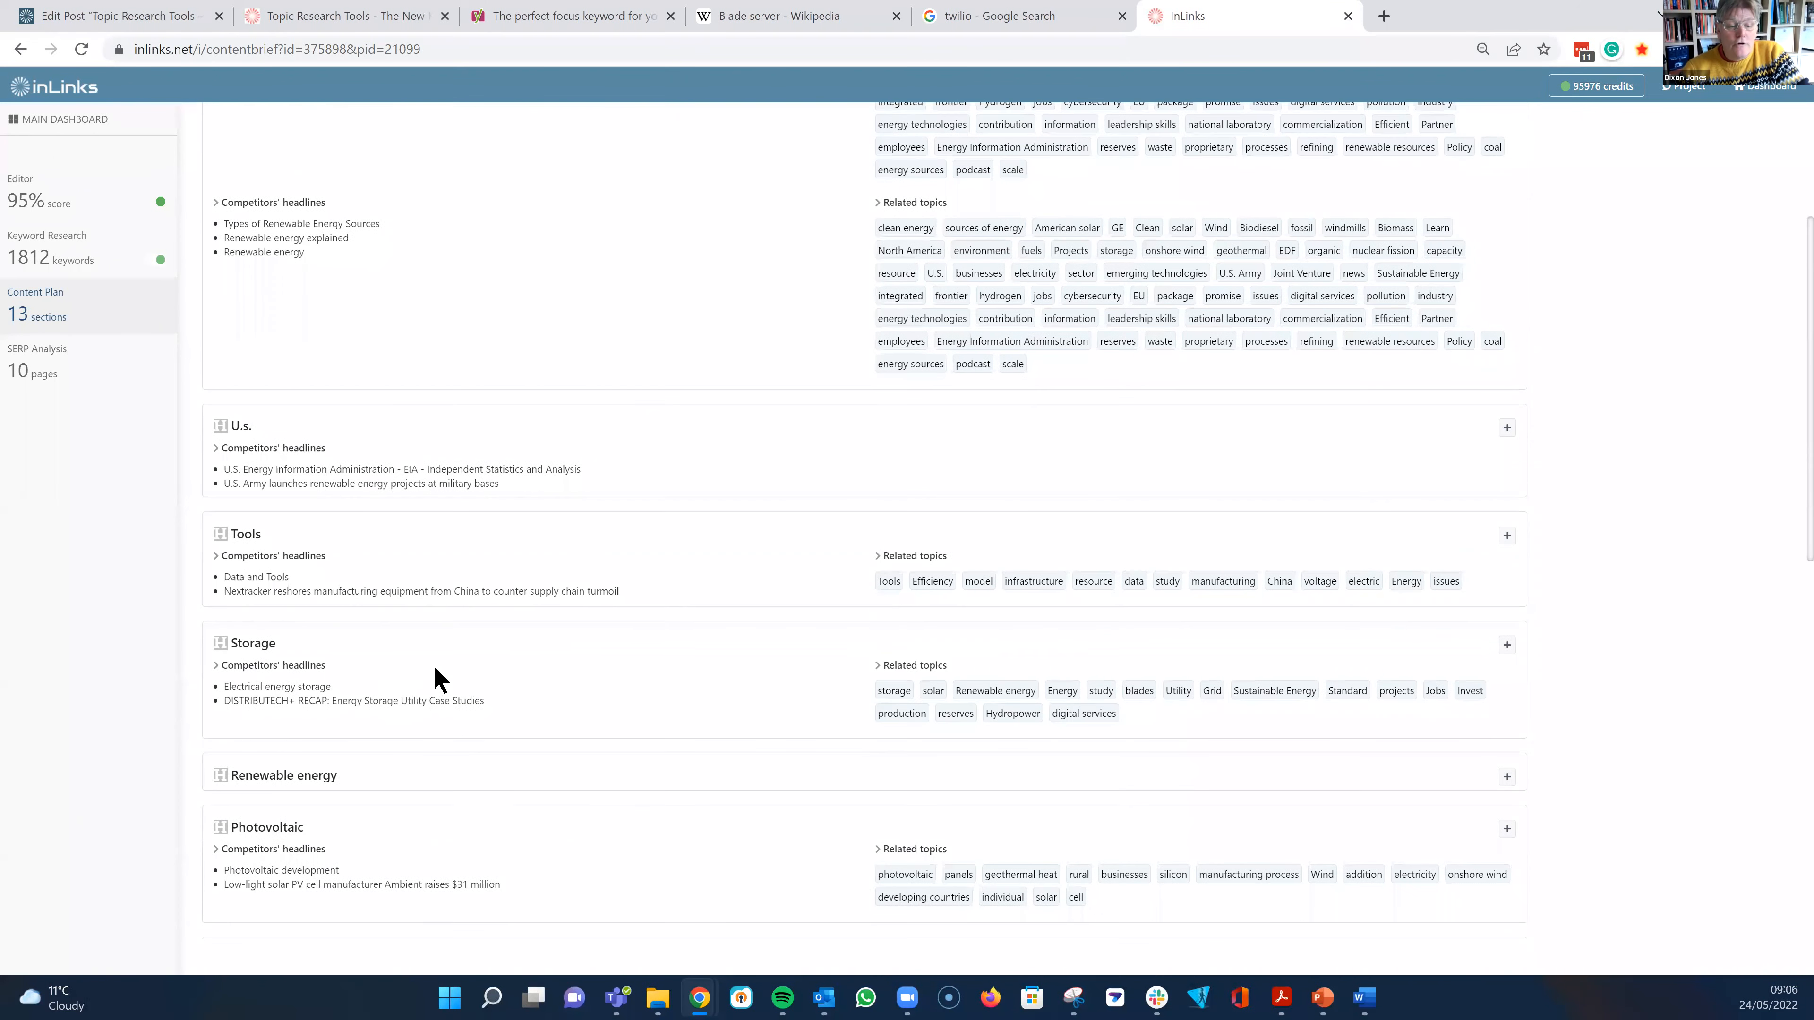
scroll(421, 668, "down", 1)
scroll(451, 661, "down", 1)
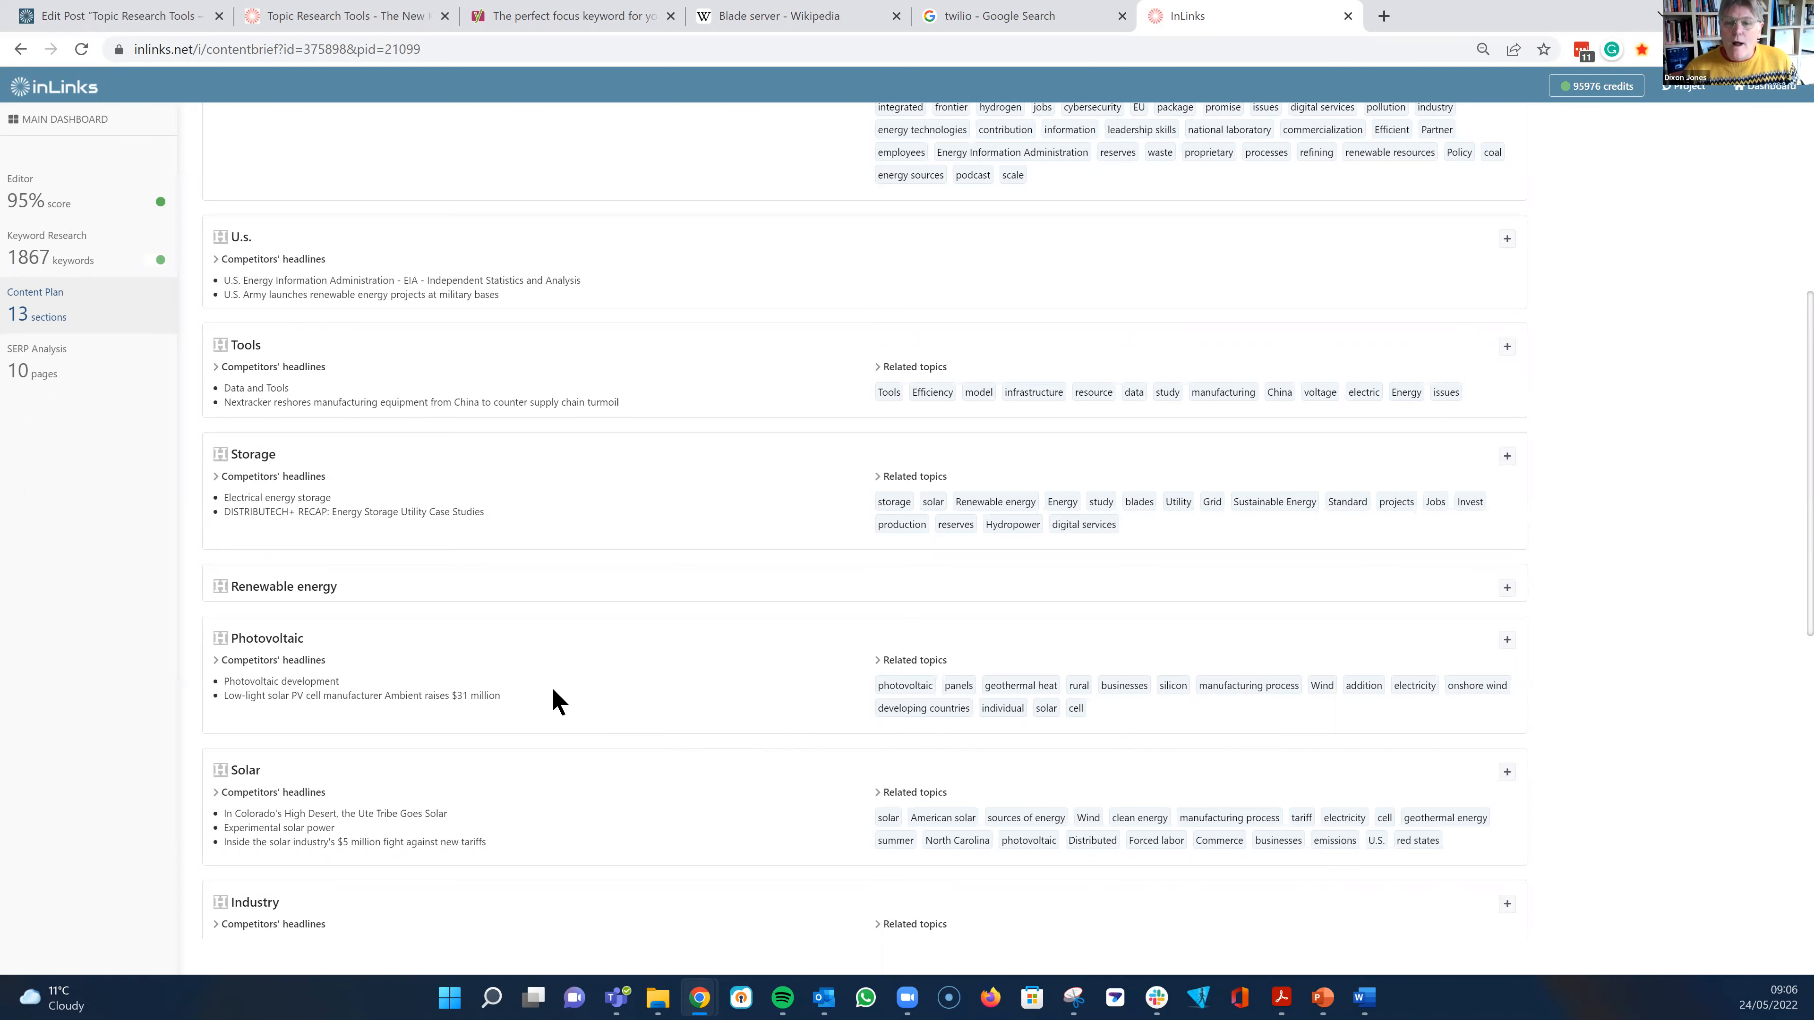
scroll(860, 310, "up", 7)
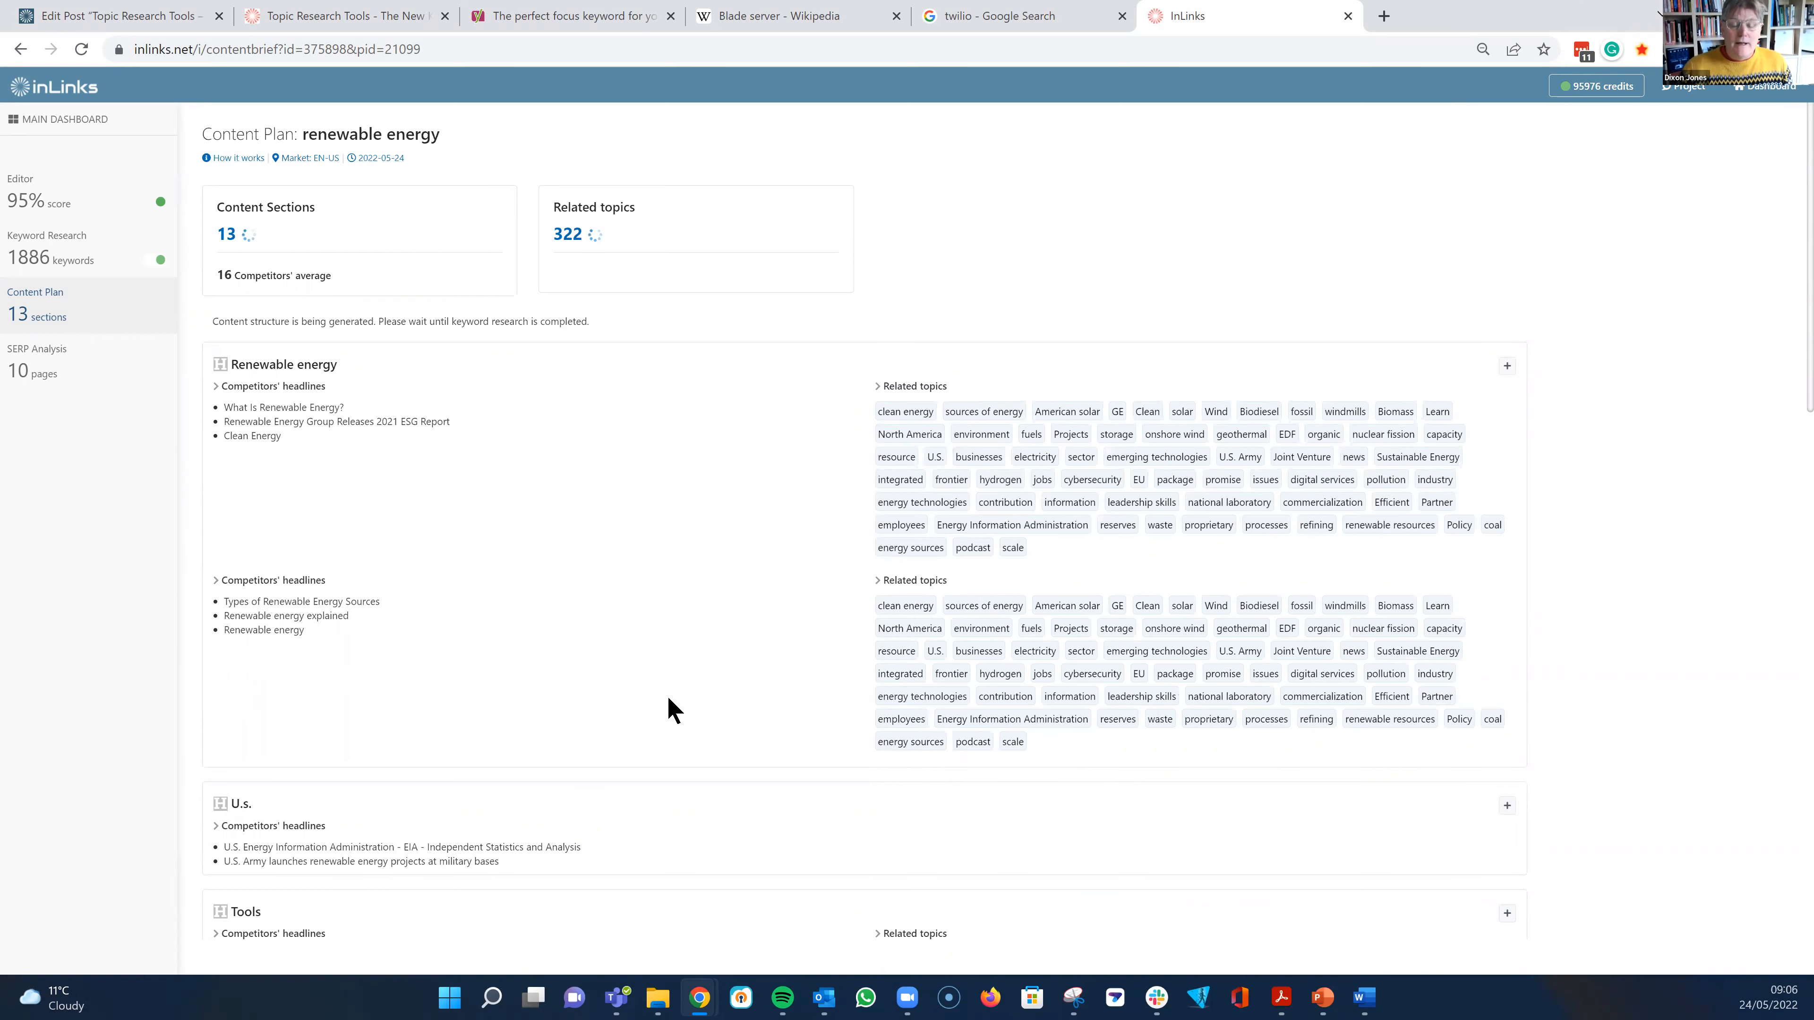
scroll(676, 721, "down", 1)
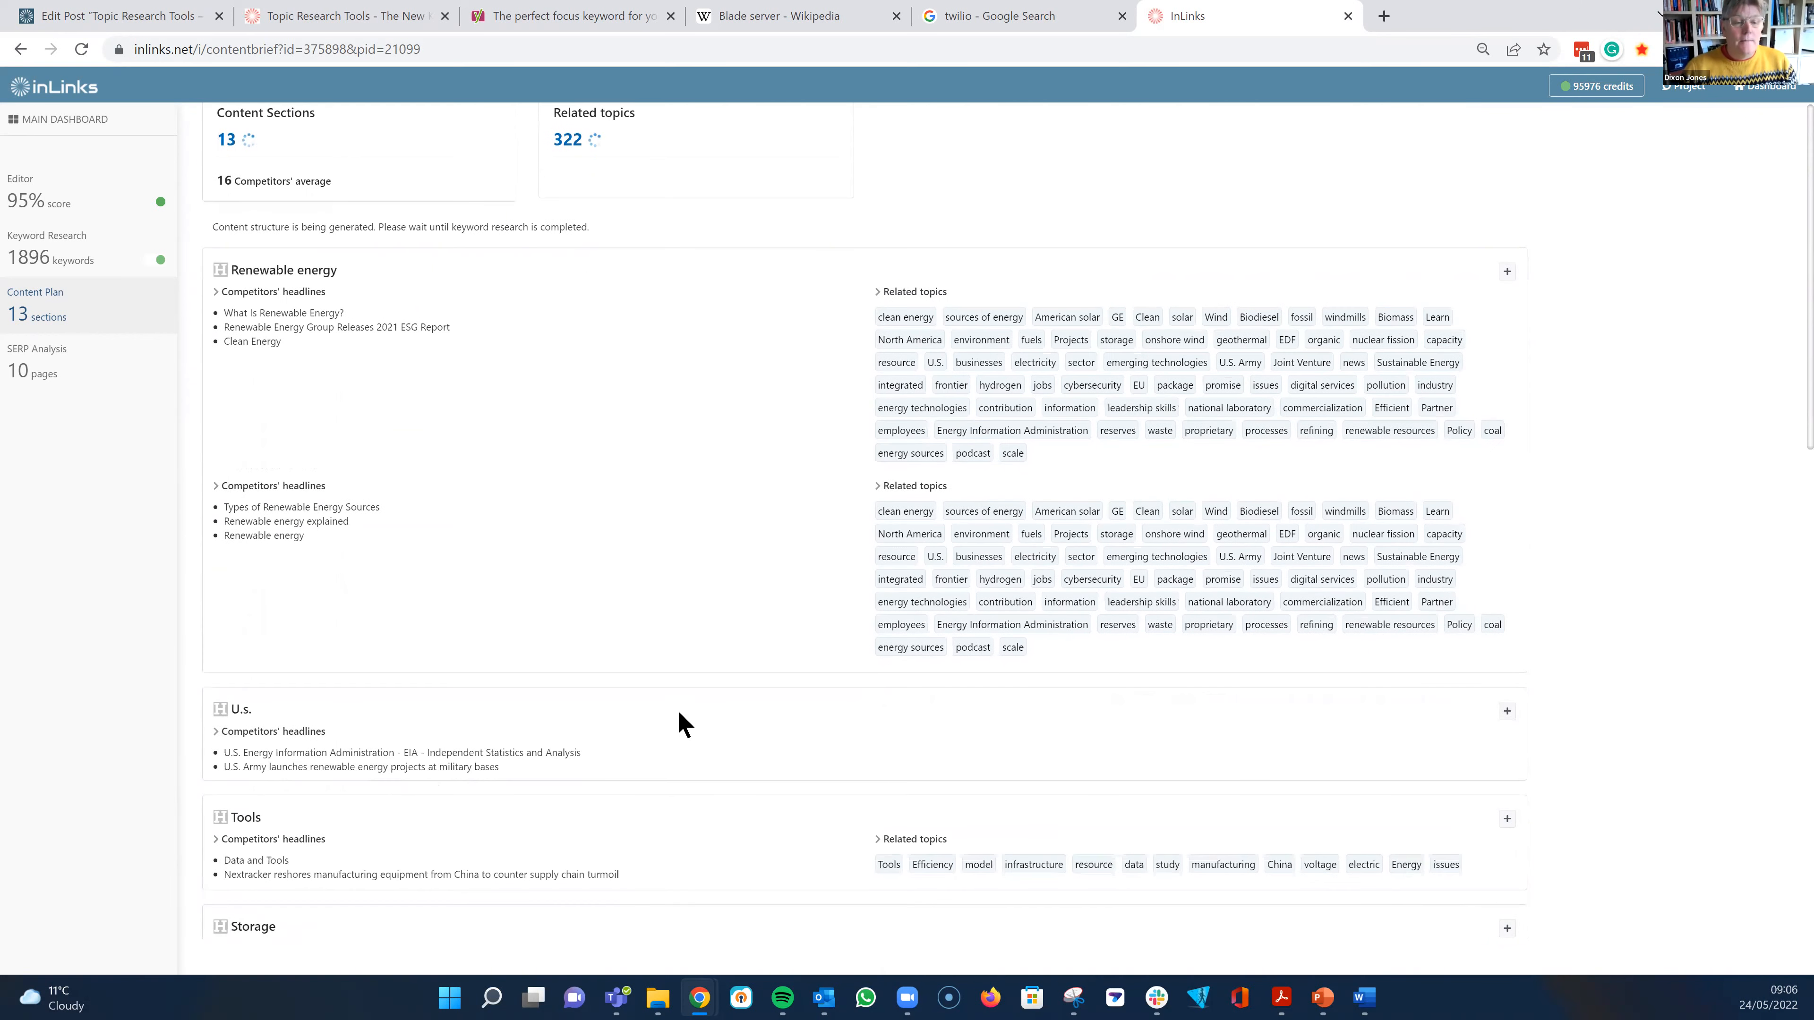
scroll(721, 697, "down", 2)
scroll(697, 675, "down", 1)
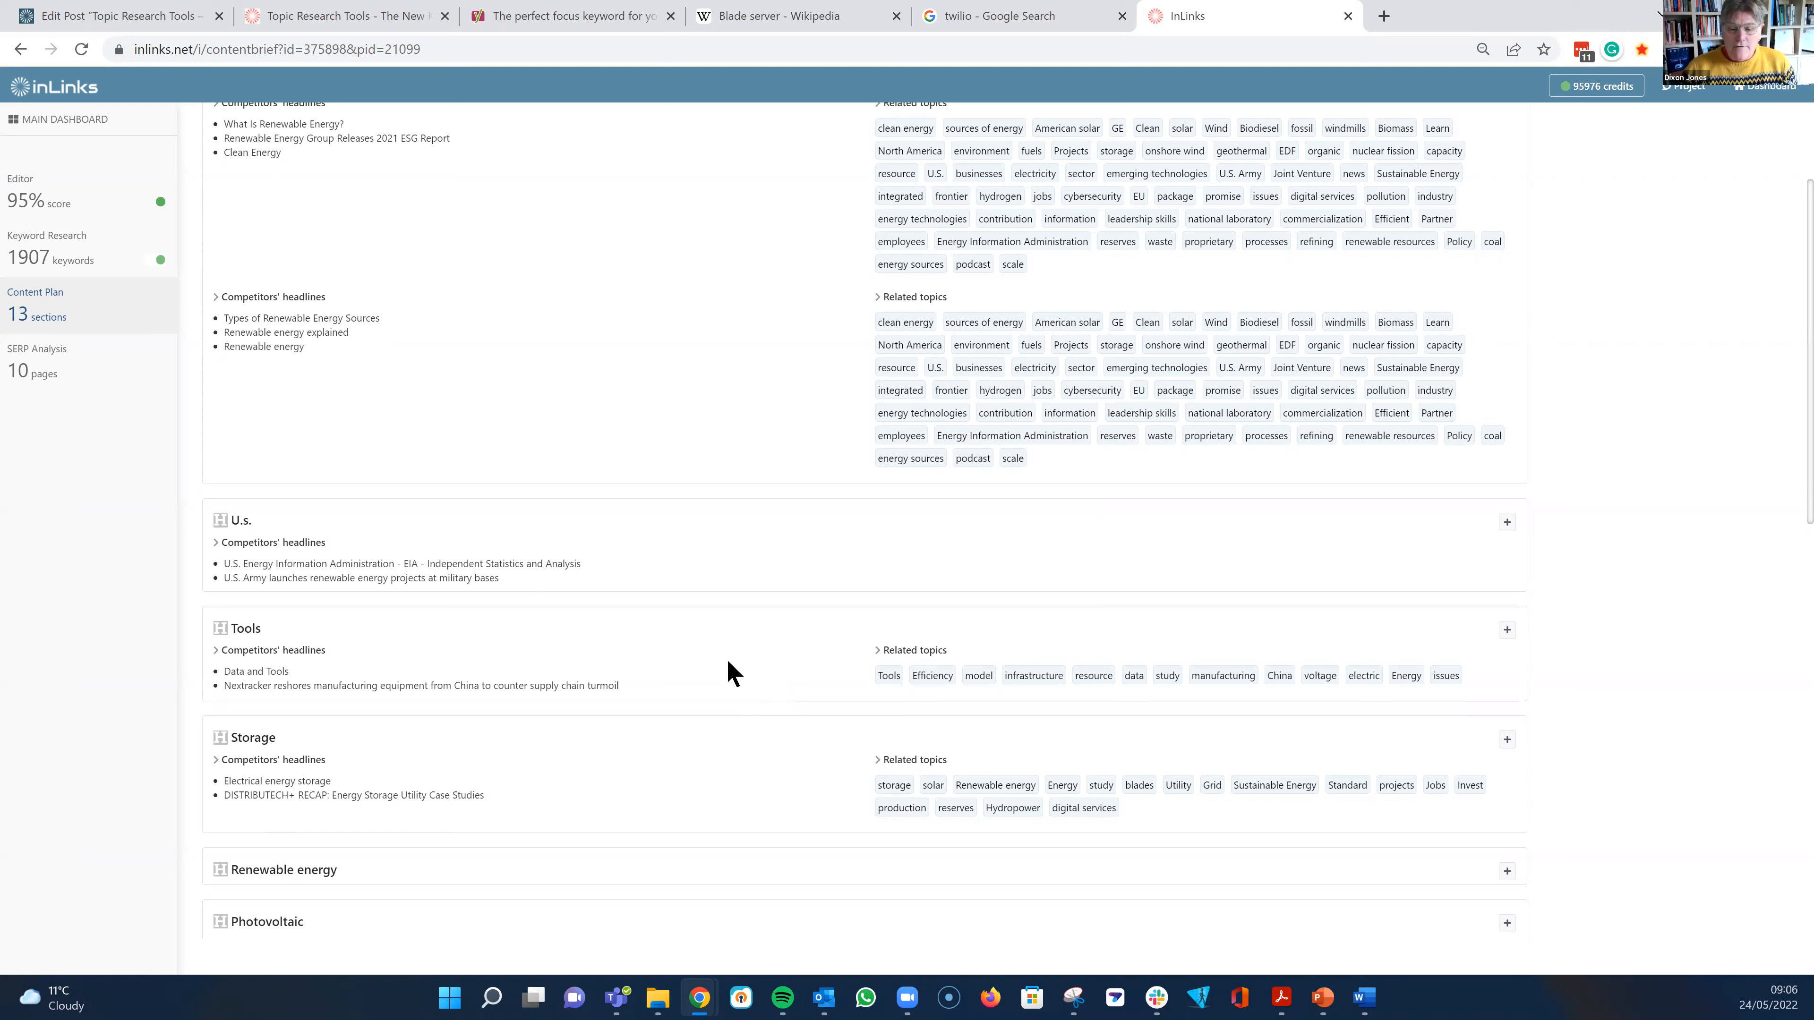
- Add the first Renewable energy section plus the Tools, Storage, Solar and Wind sections from the content plan to the editor
scroll(723, 622, "up", 4)
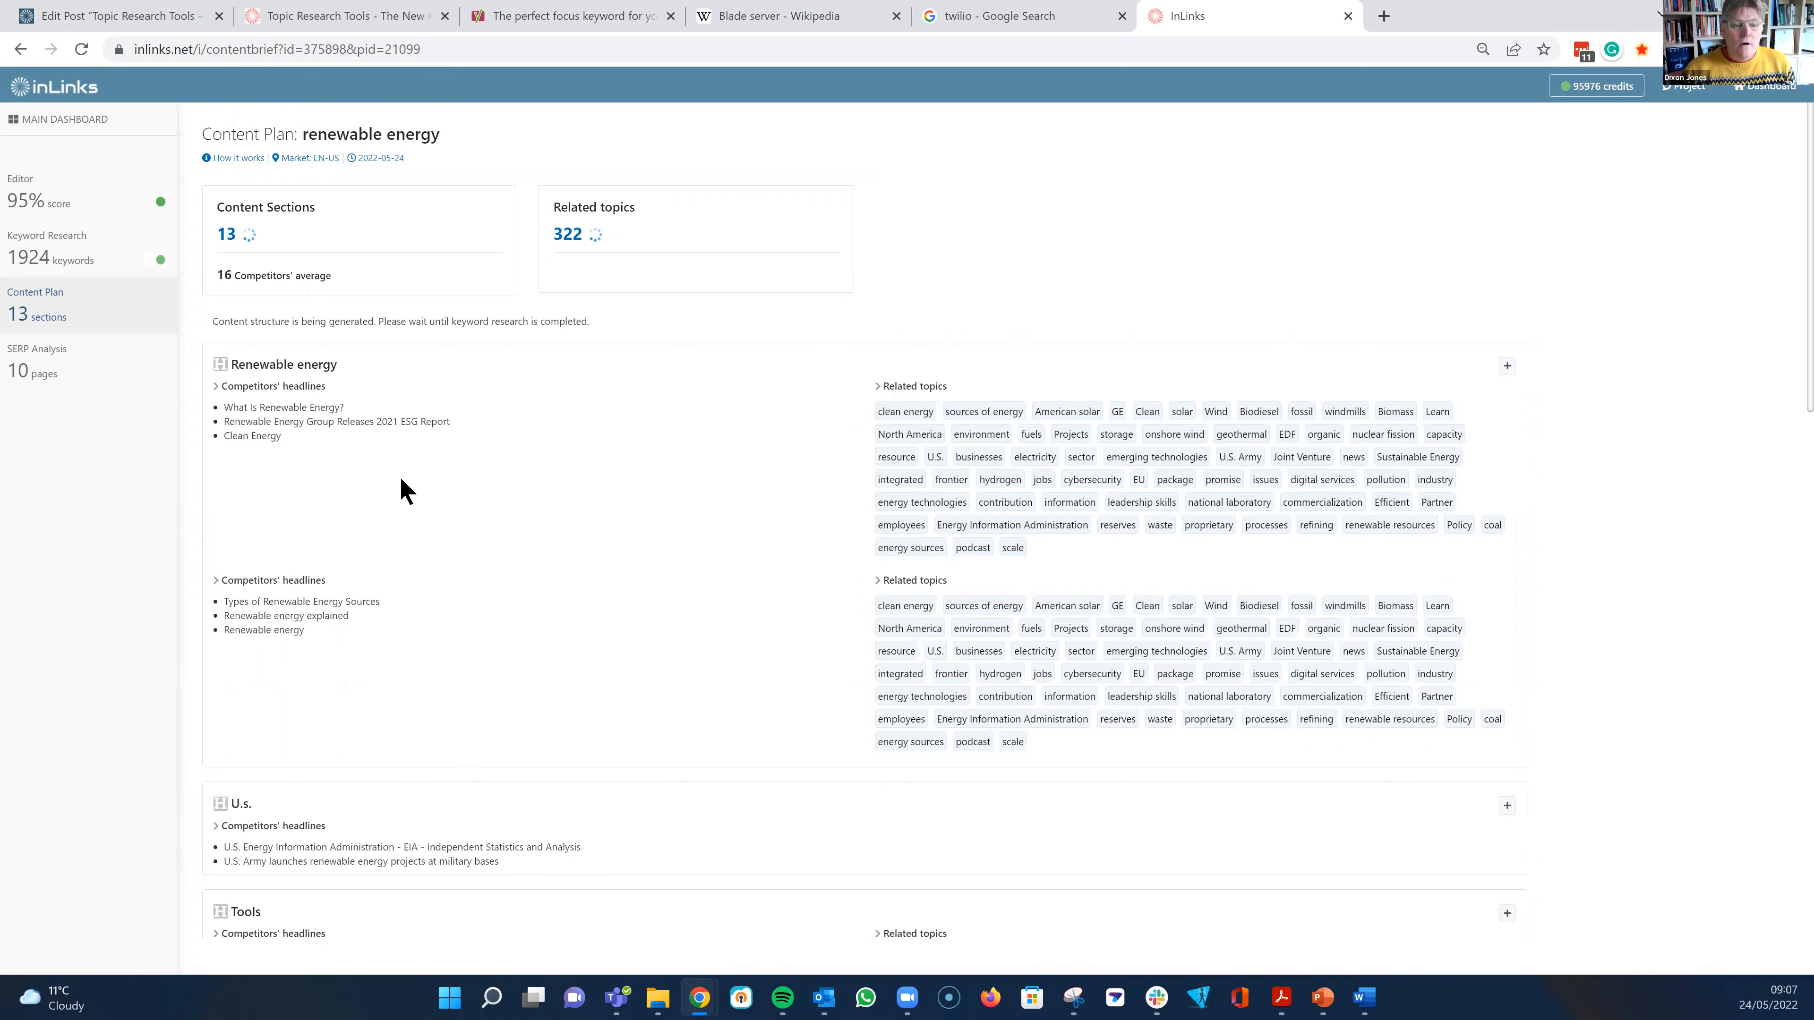
left_click(1507, 366)
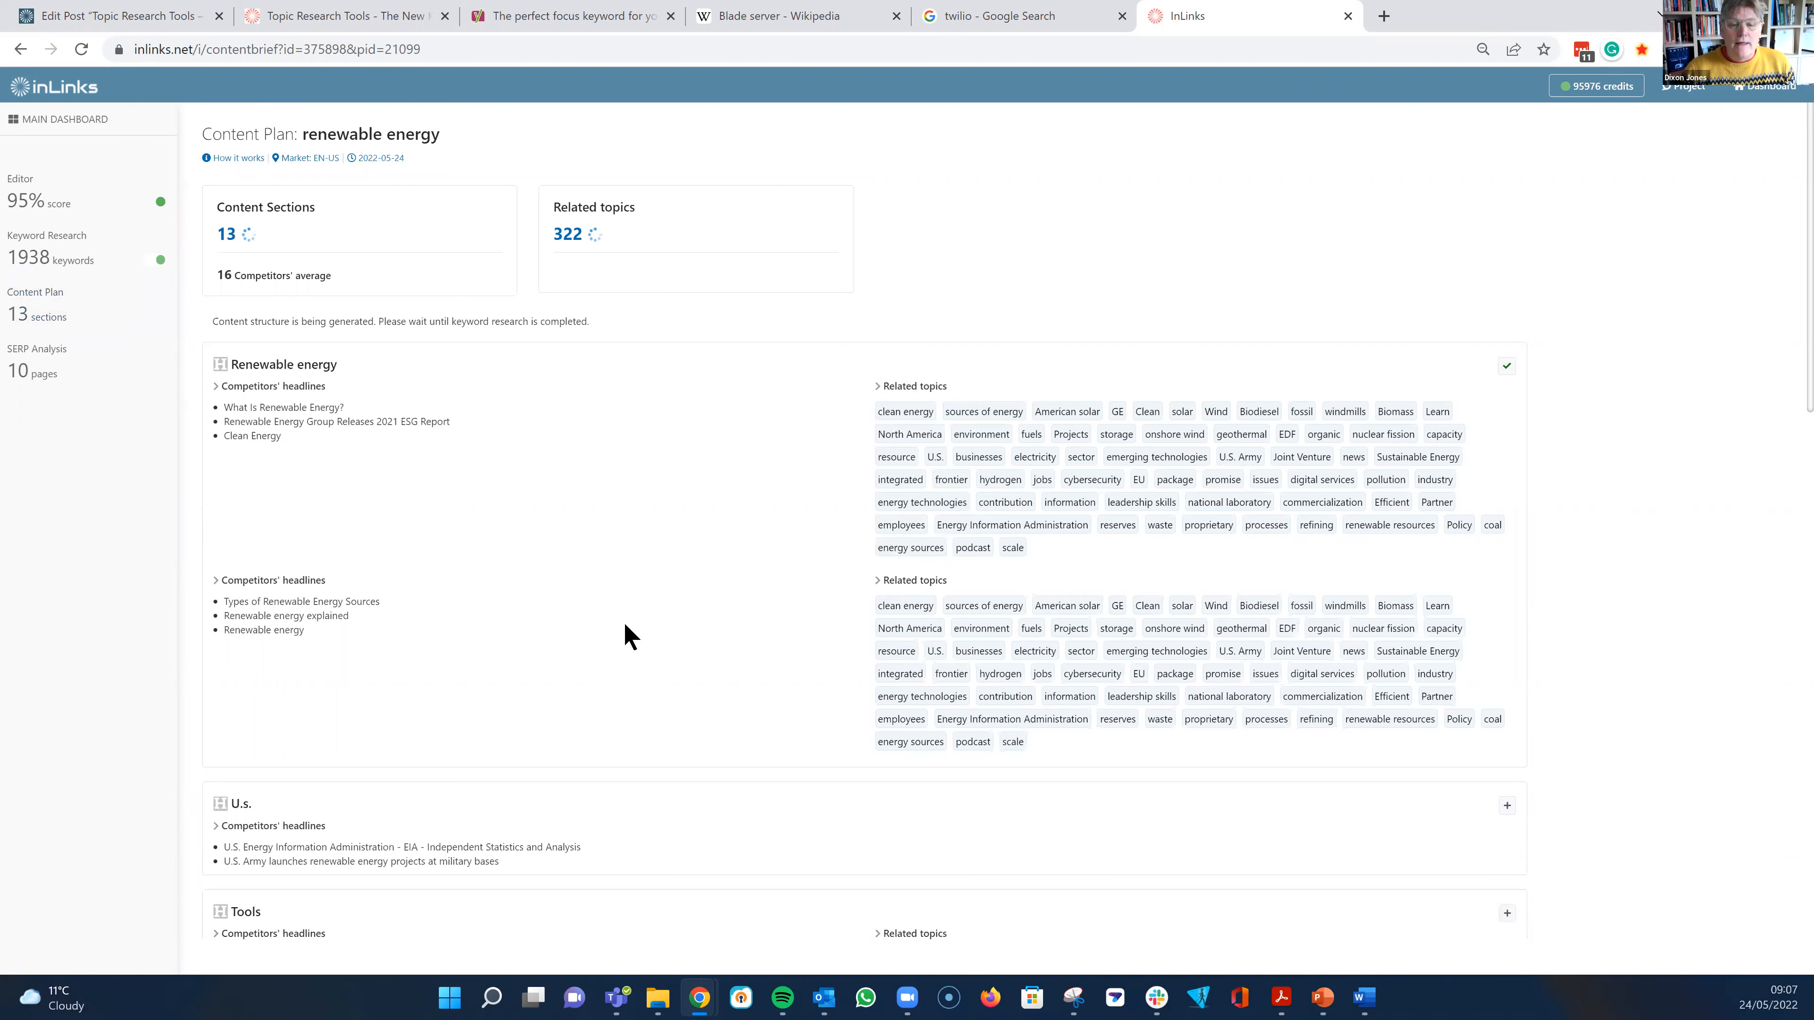
scroll(628, 636, "down", 2)
scroll(626, 624, "down", 4)
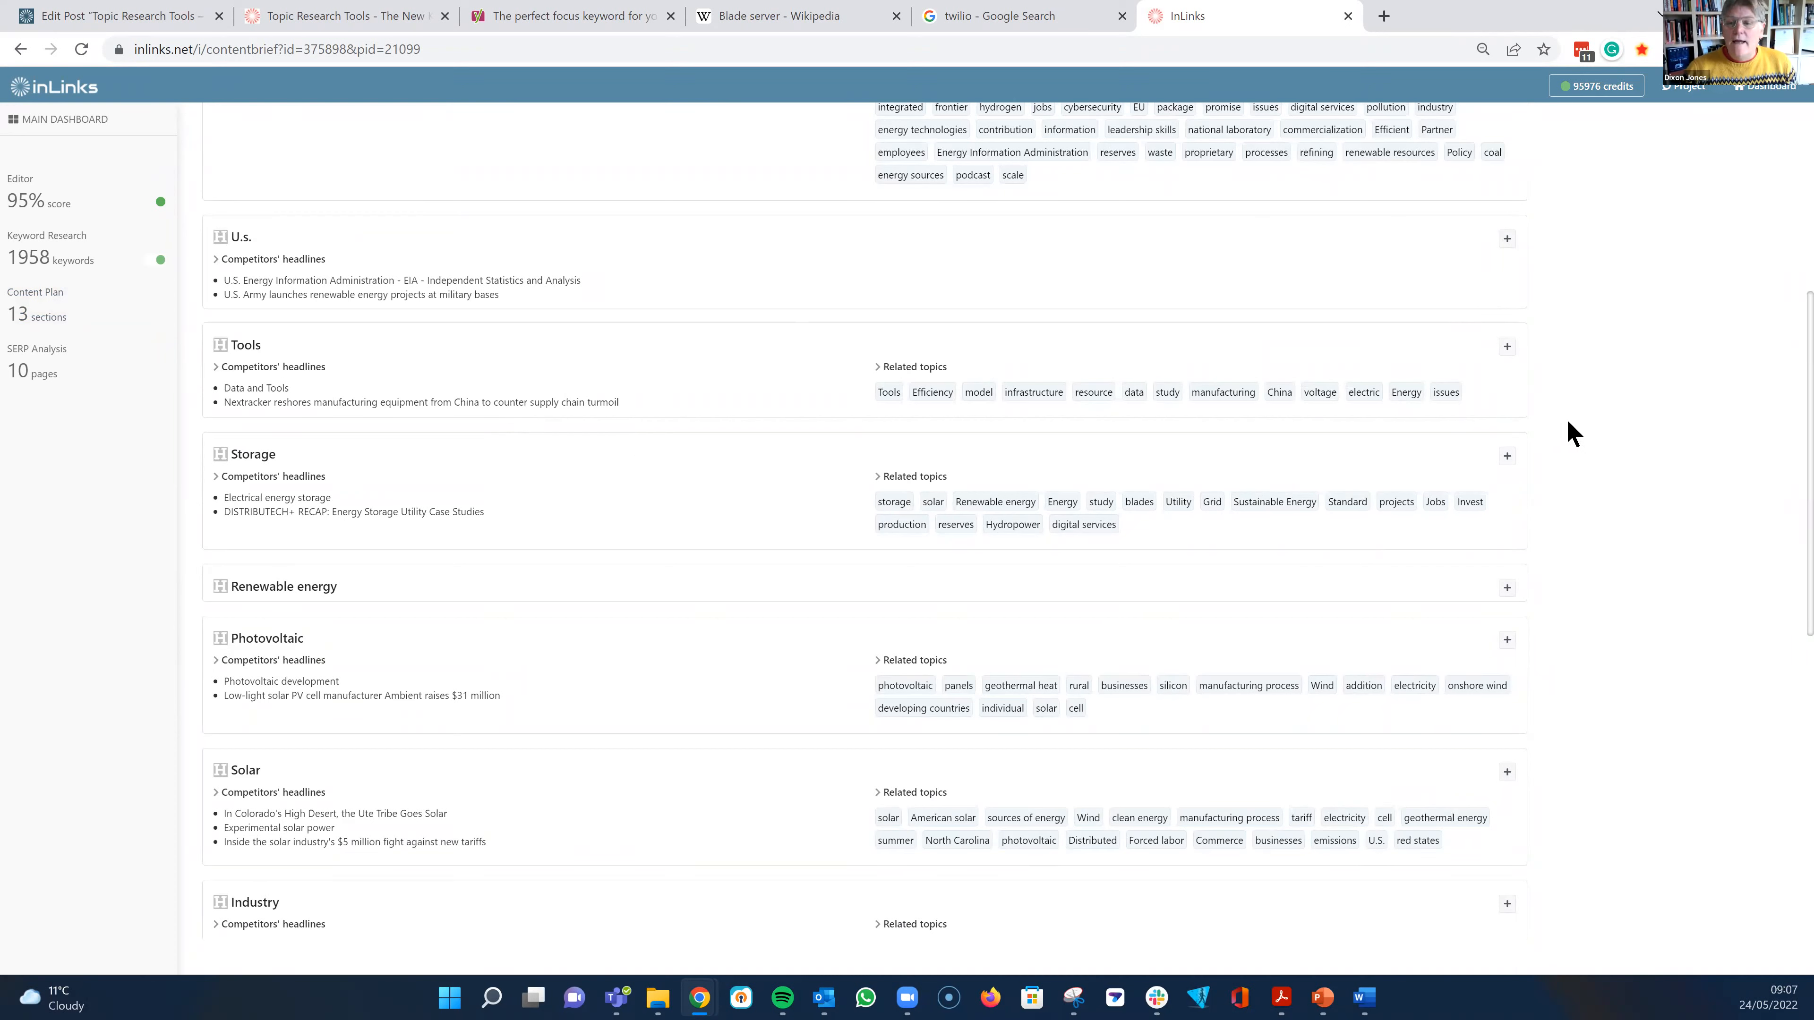
left_click(1507, 350)
scroll(688, 539, "down", 3)
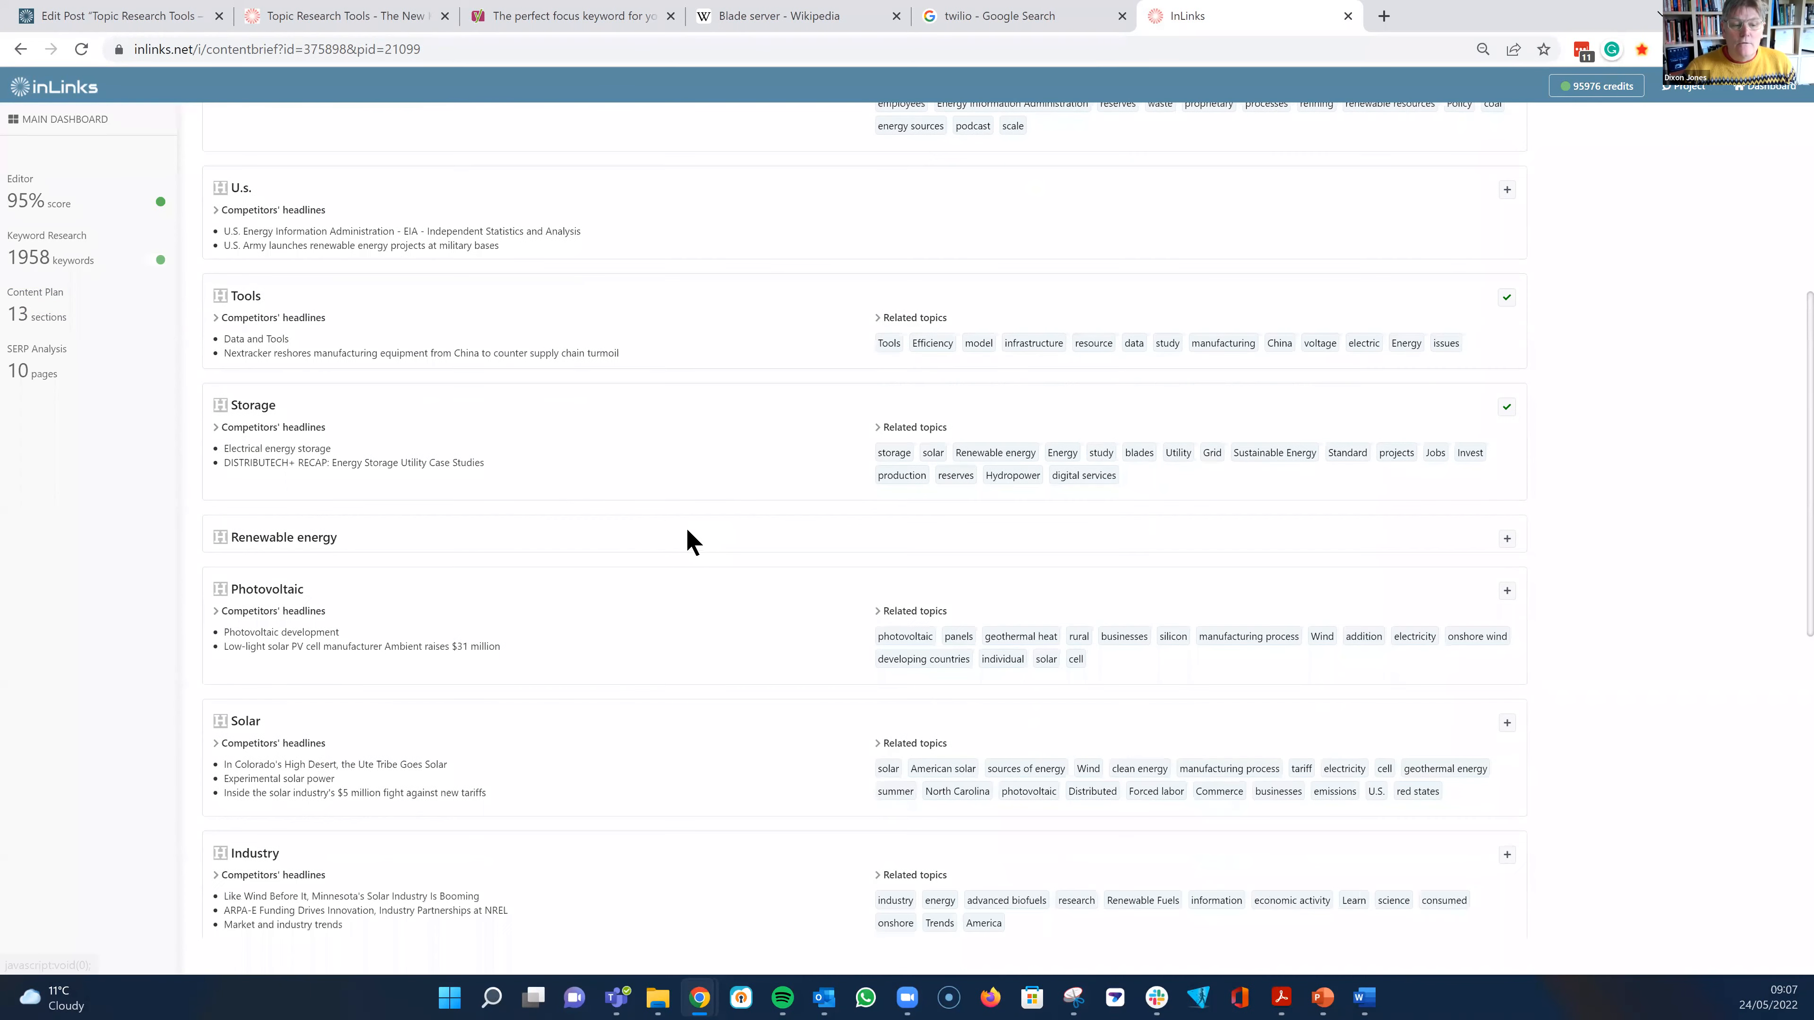
left_click(1506, 585)
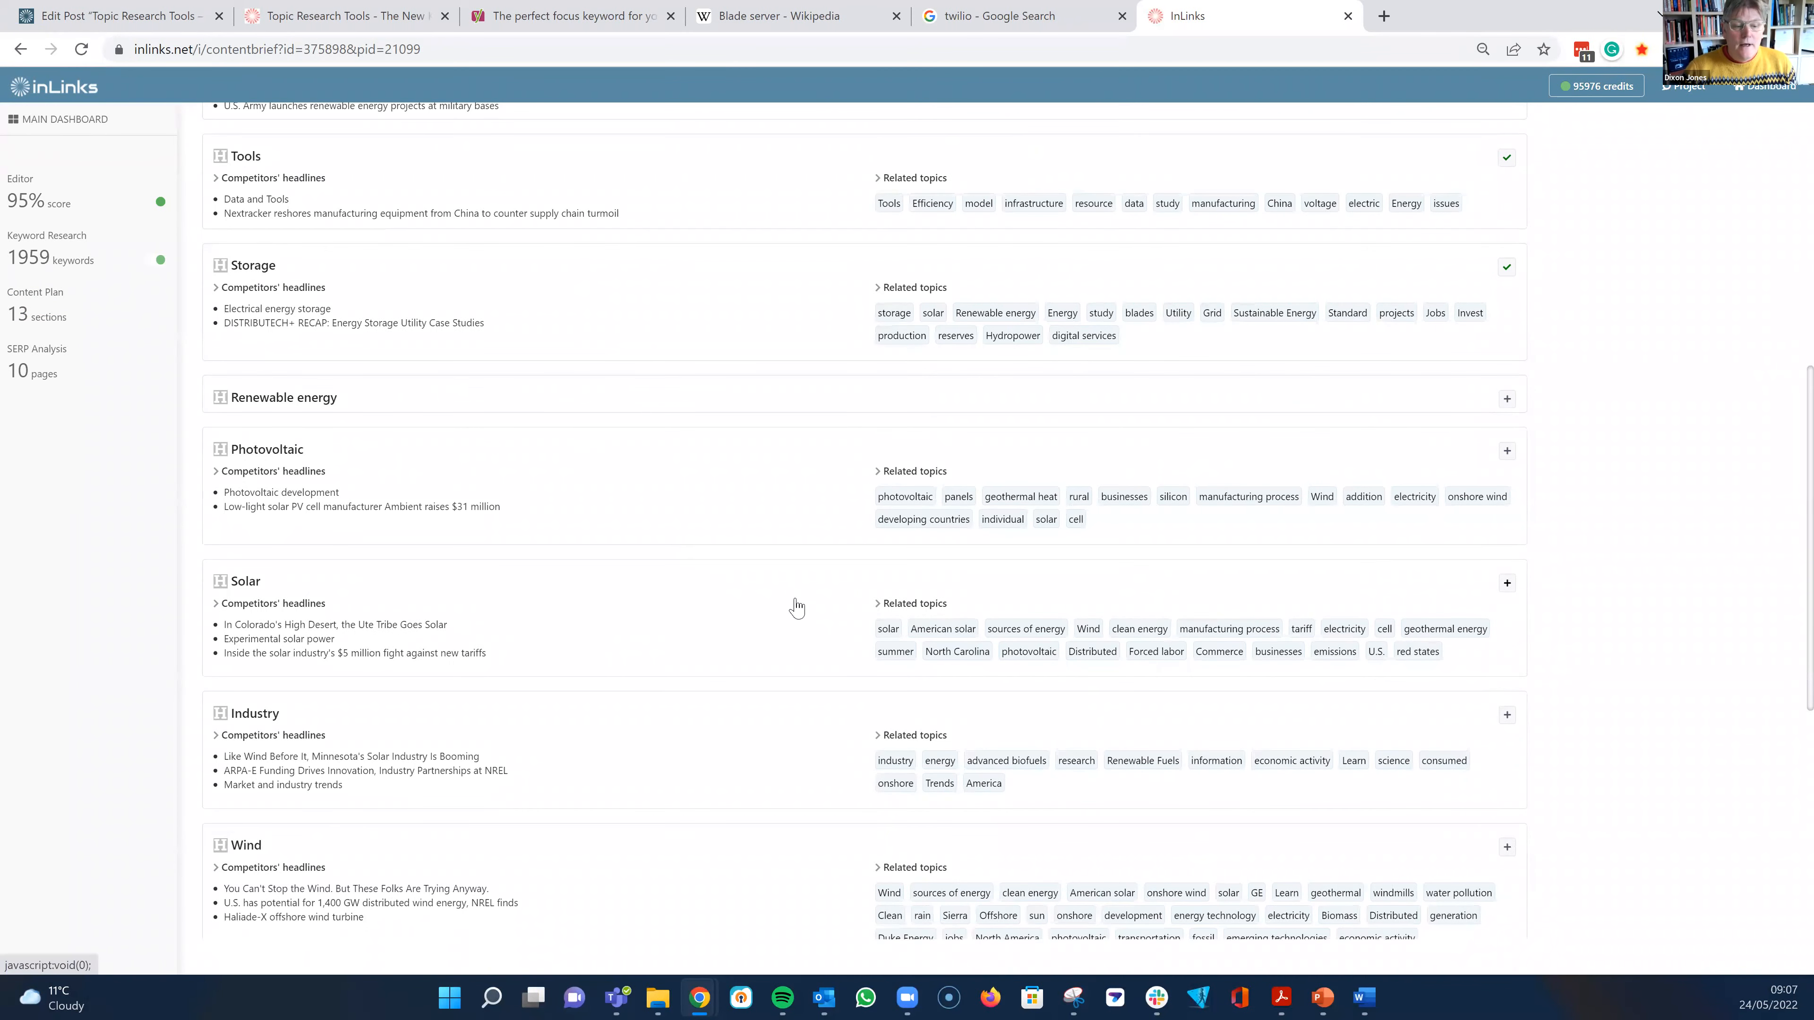
scroll(721, 553, "down", 3)
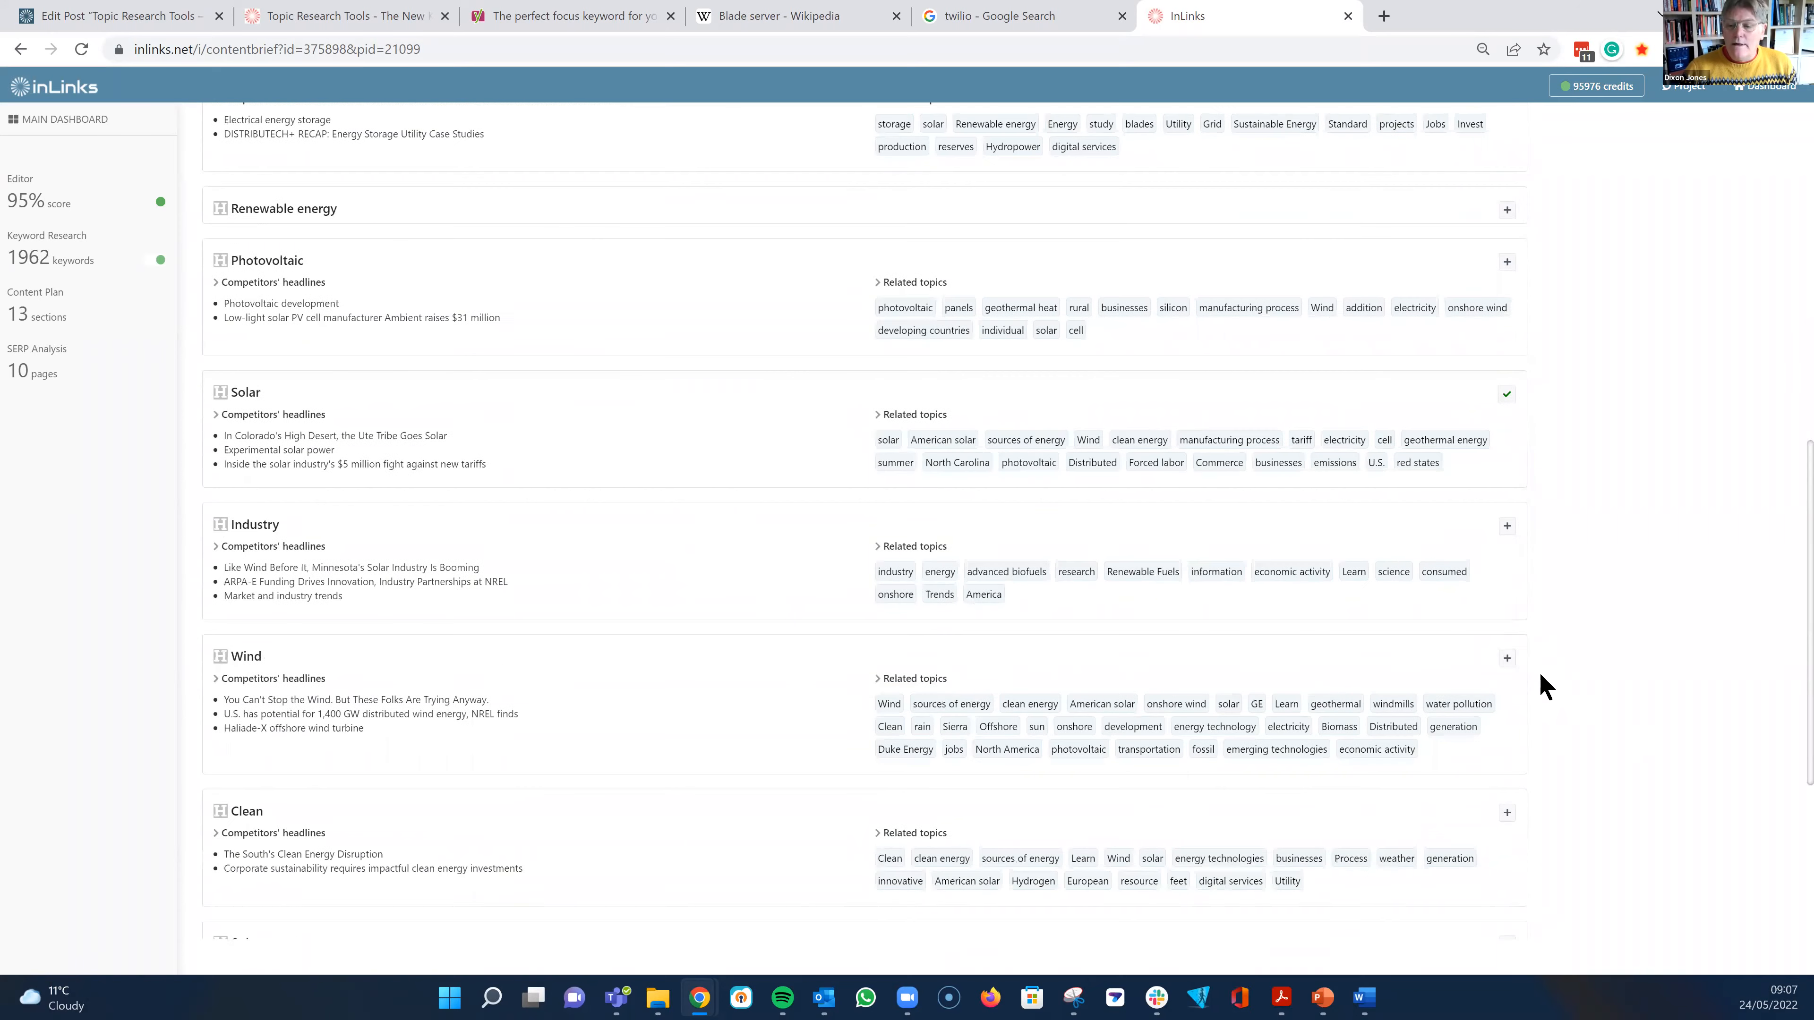
left_click(1507, 659)
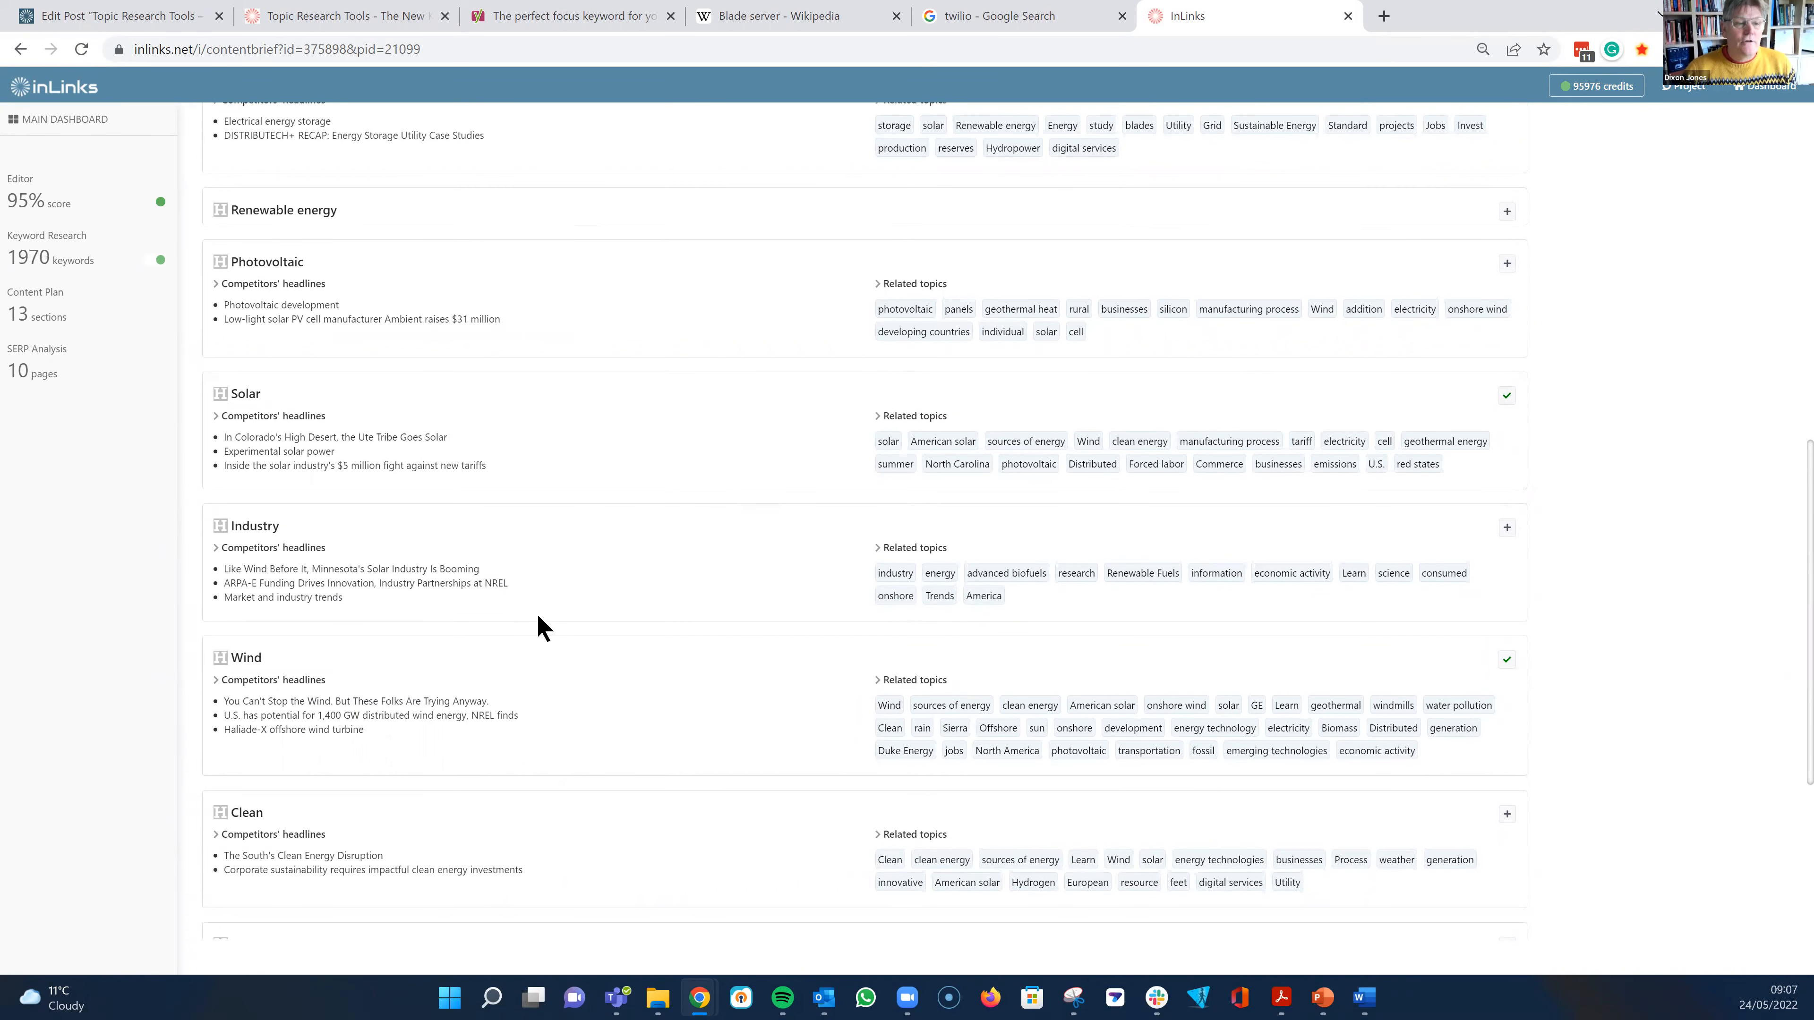
- Return to the editor and review the Content ideas at the end of the article, highlighting their Renewable energy section
scroll(538, 625, "up", 7)
scroll(116, 287, "up", 7)
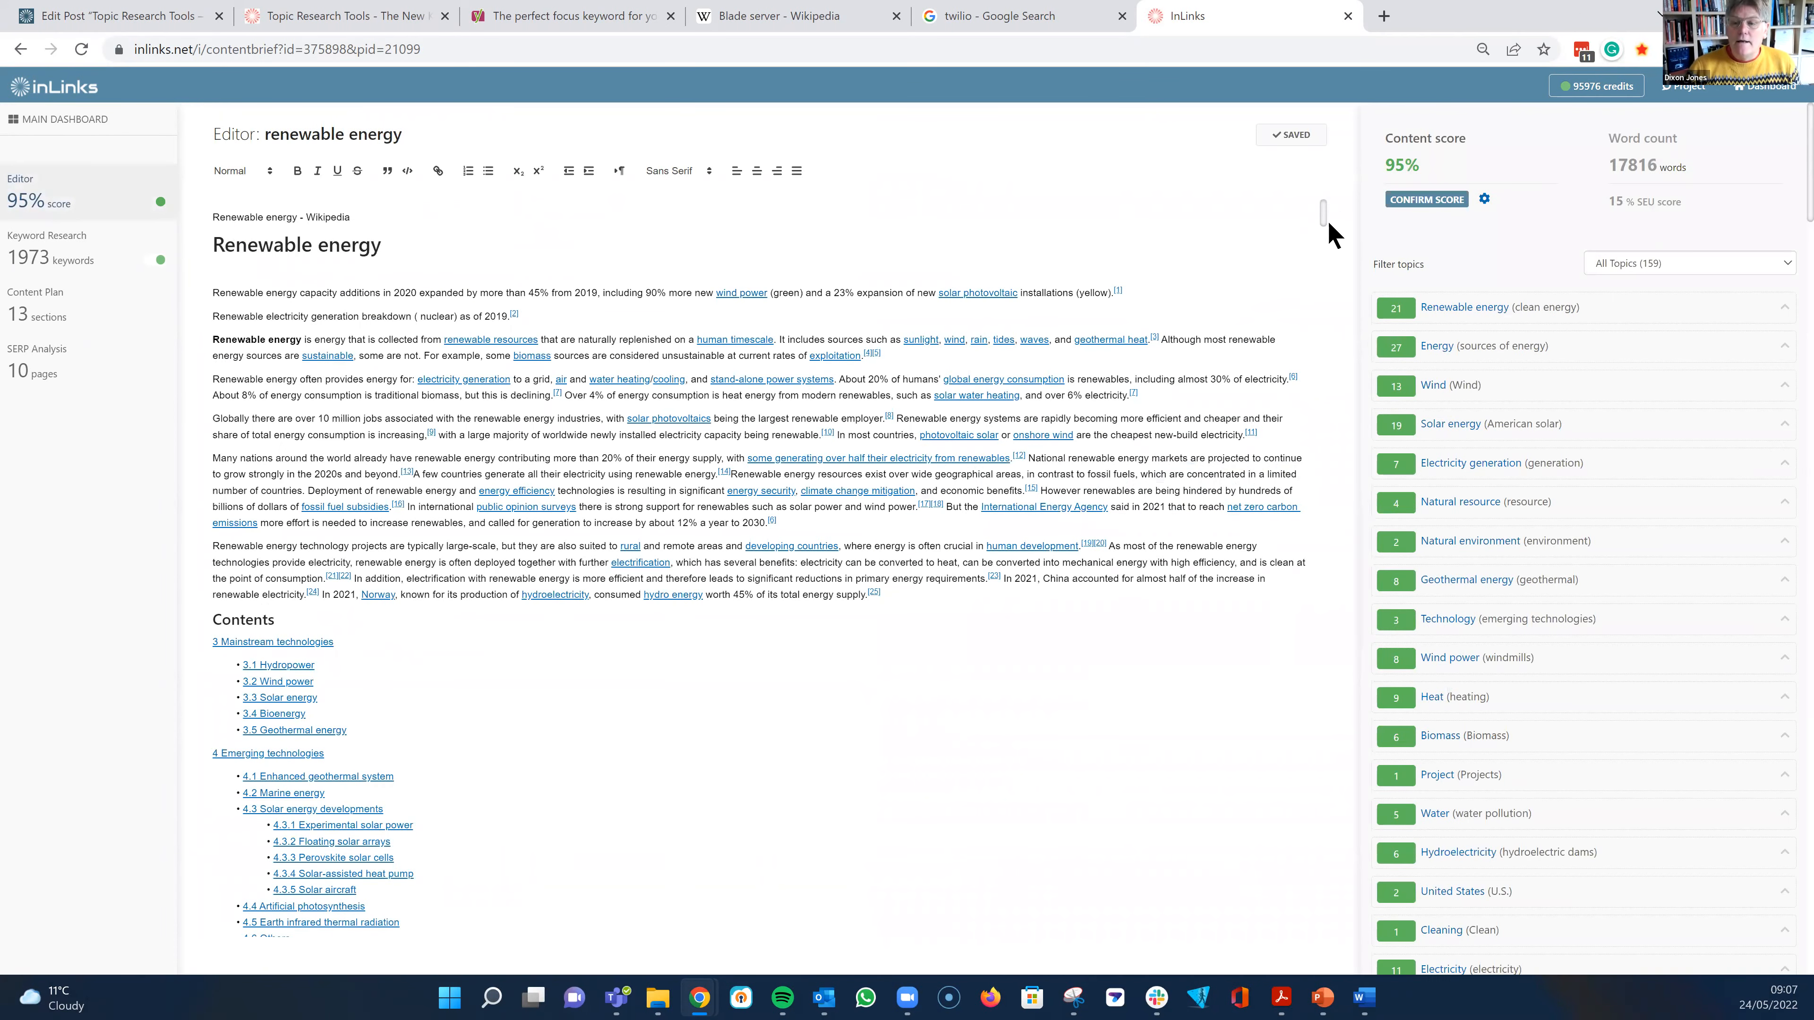
scroll(1288, 820, "down", 8)
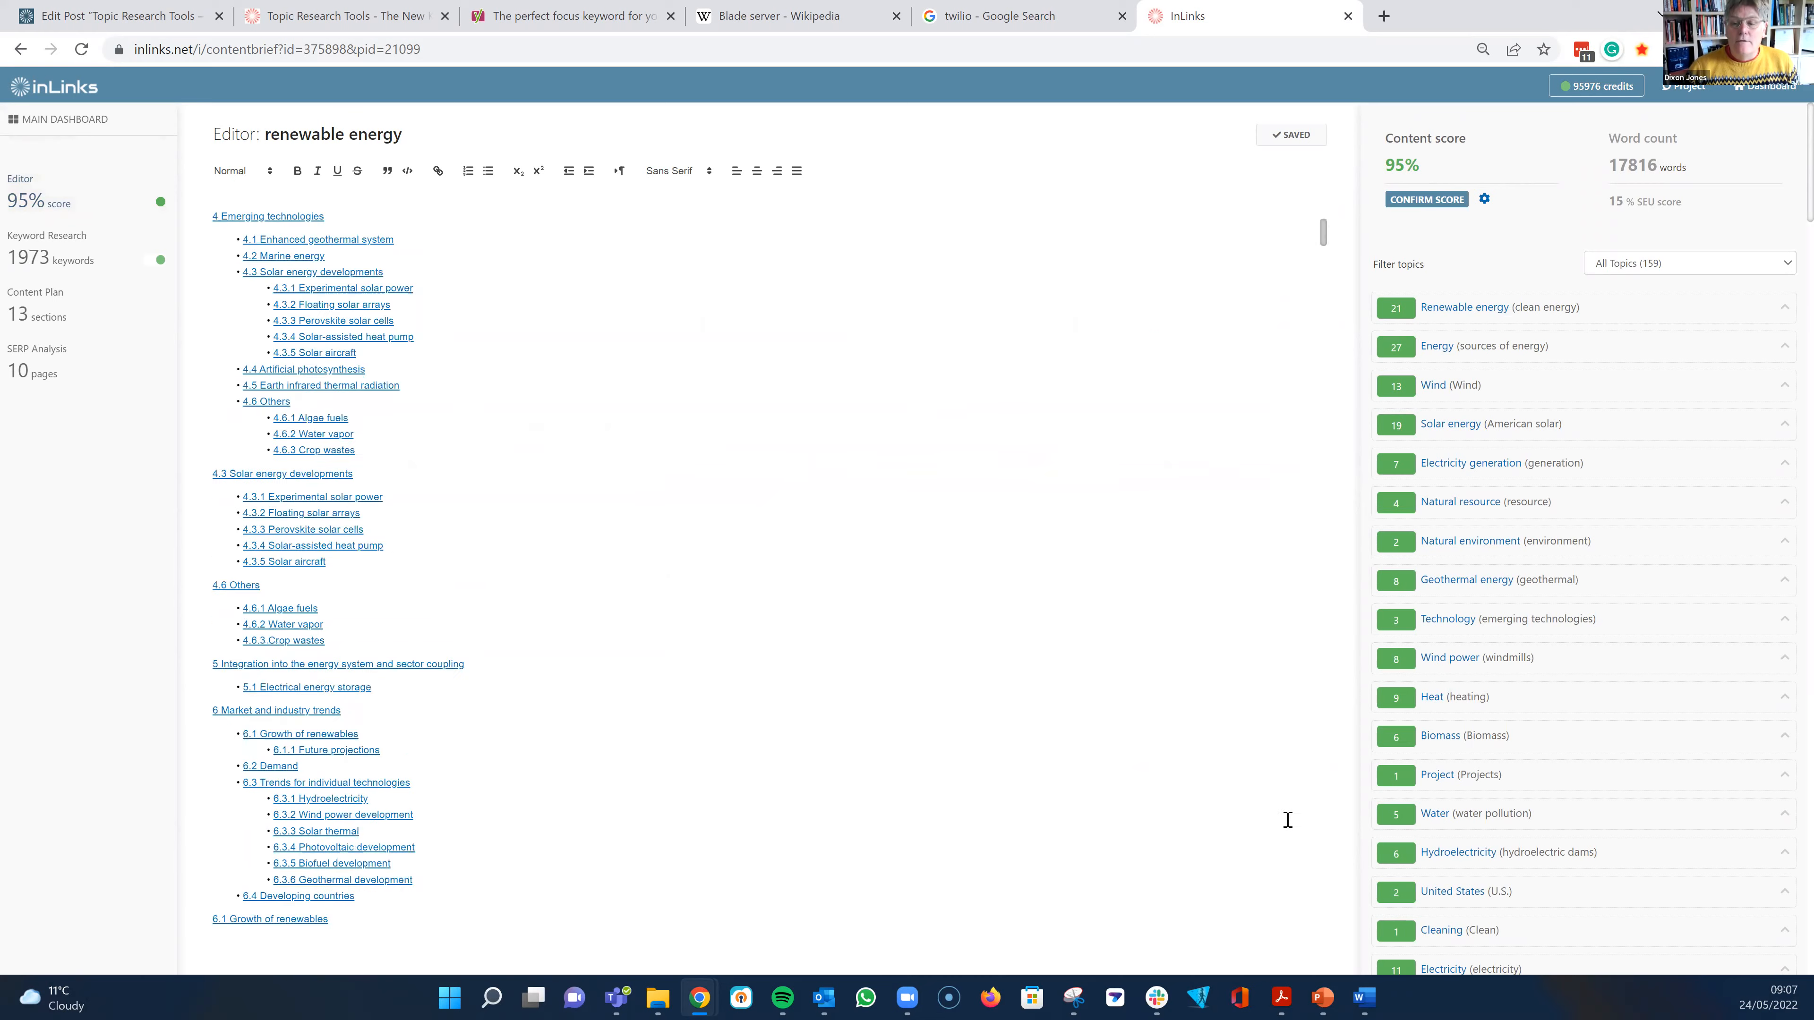
scroll(765, 572, "down", 20)
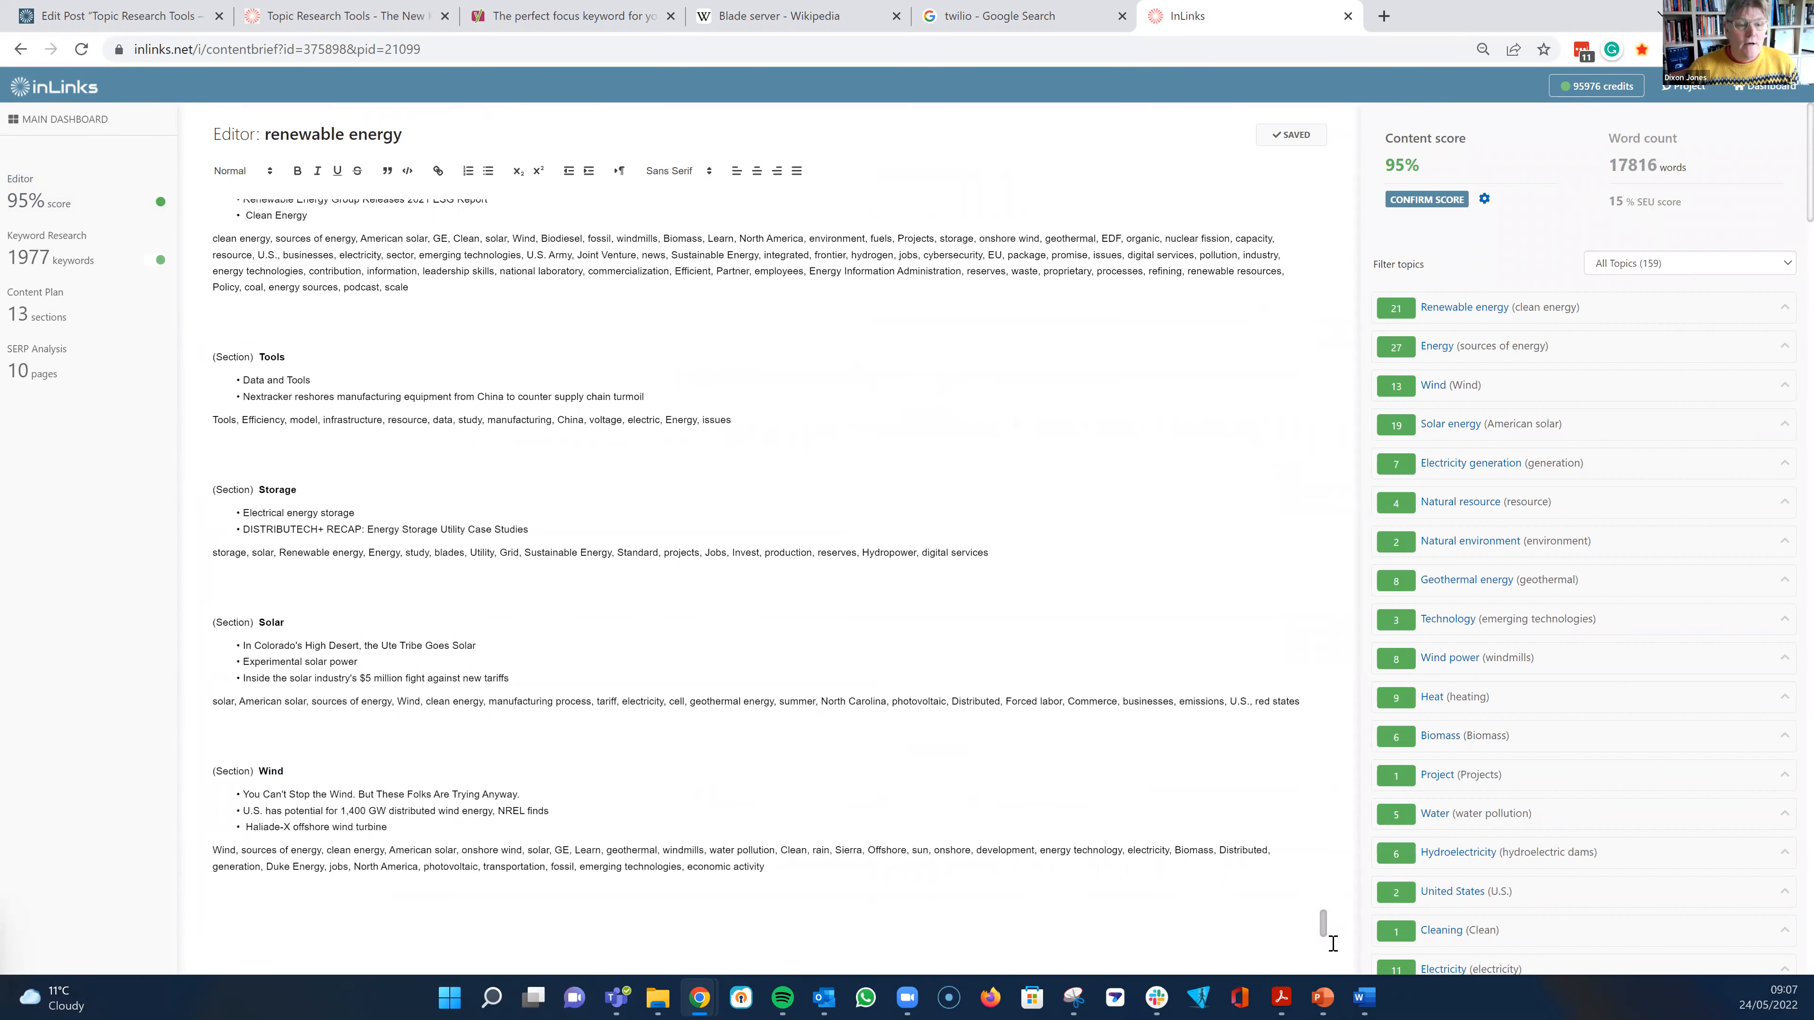
scroll(1060, 697, "up", 5)
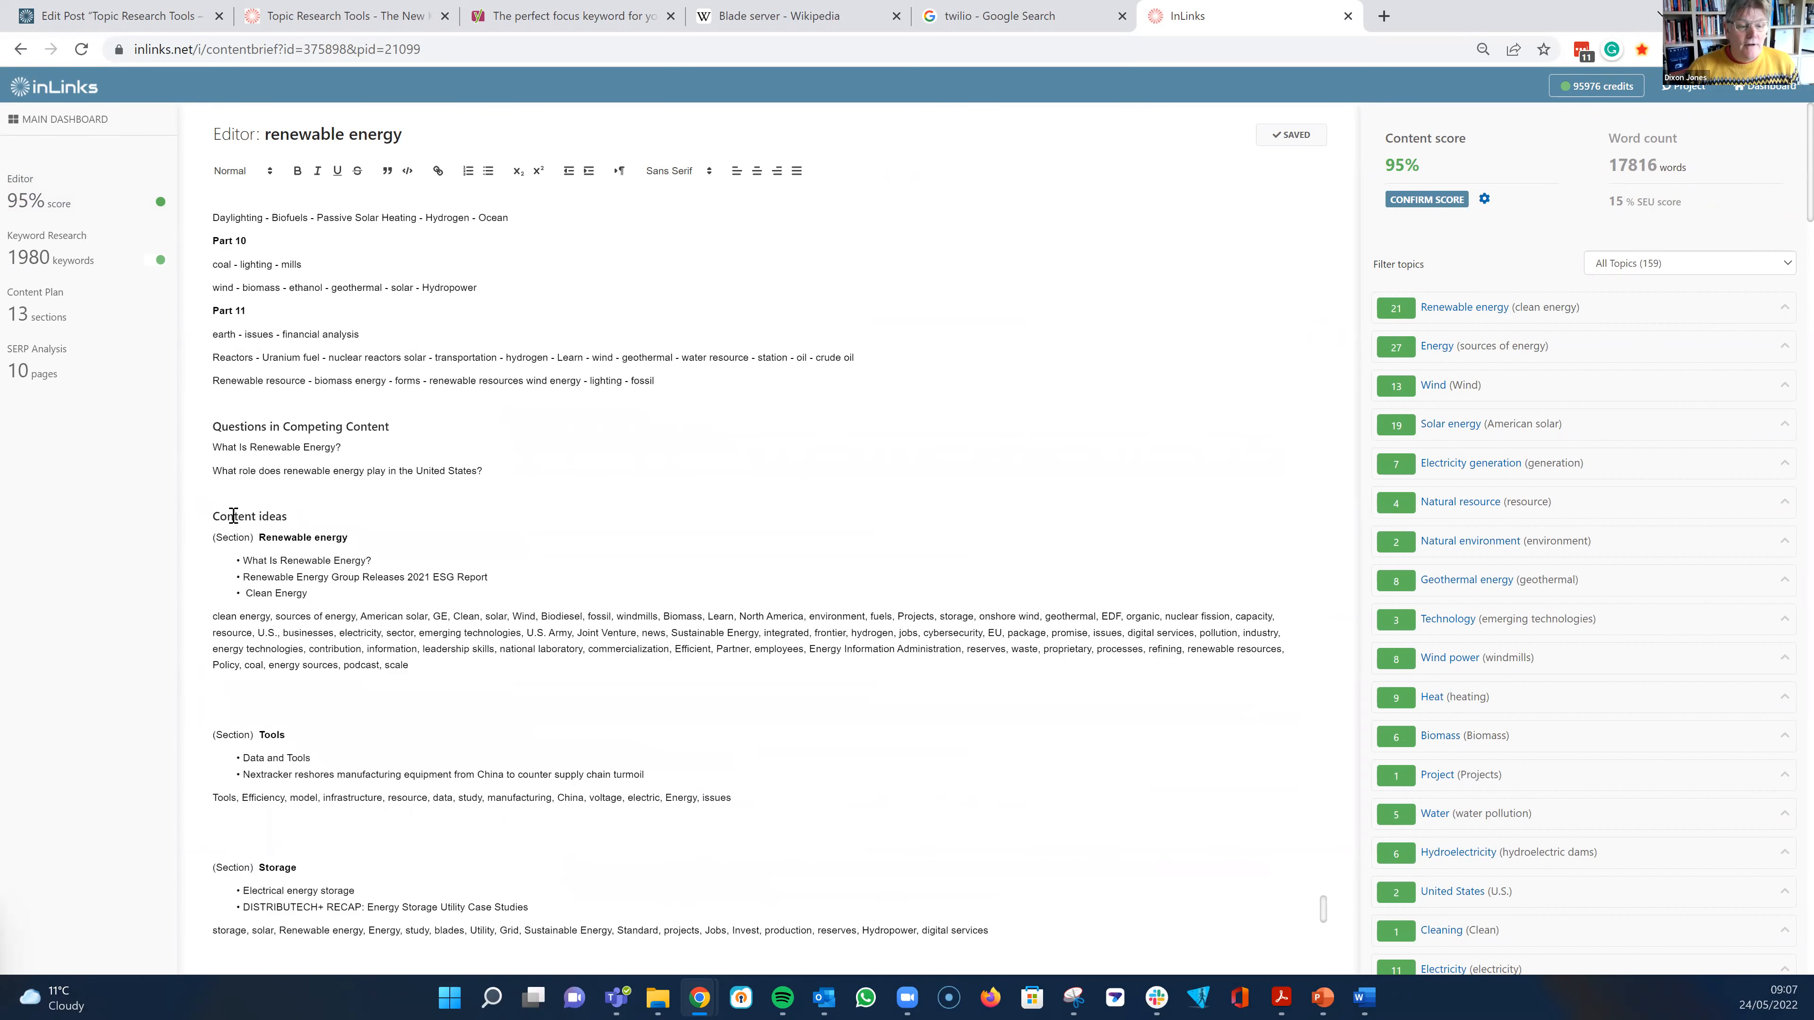
left_click_drag(212, 516, 511, 653)
scroll(808, 707, "down", 1)
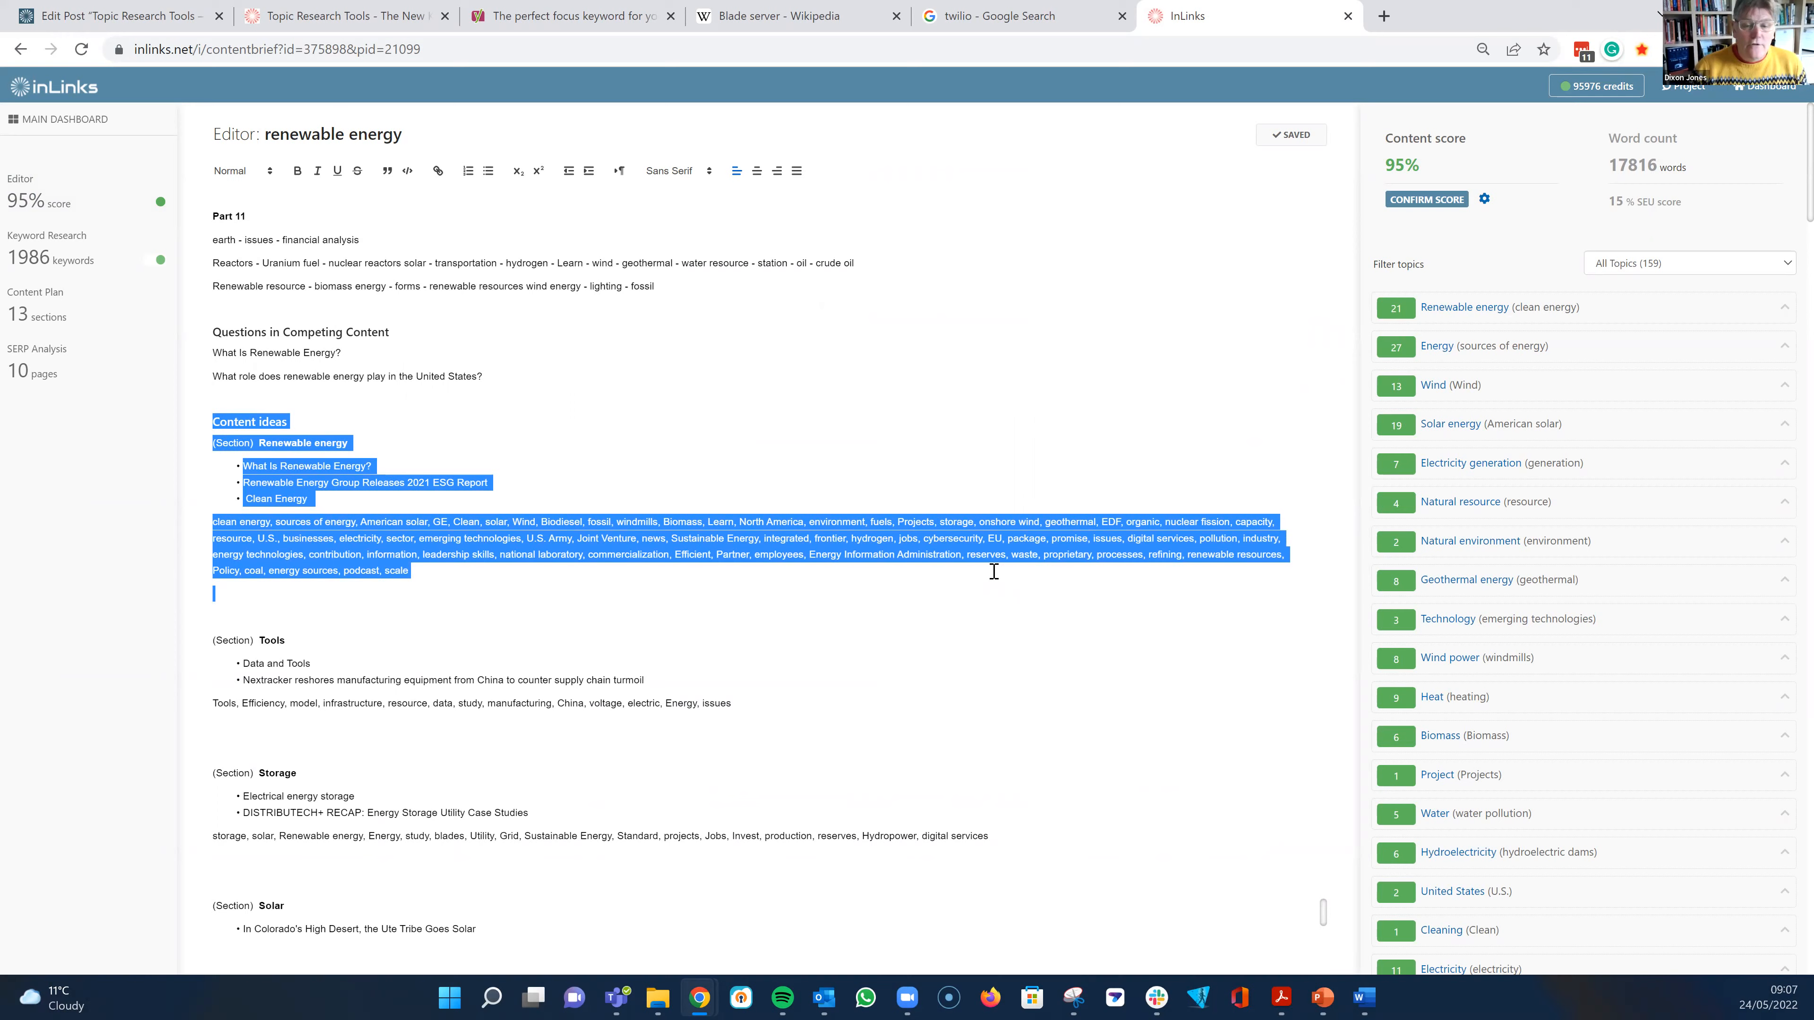
scroll(986, 572, "down", 3)
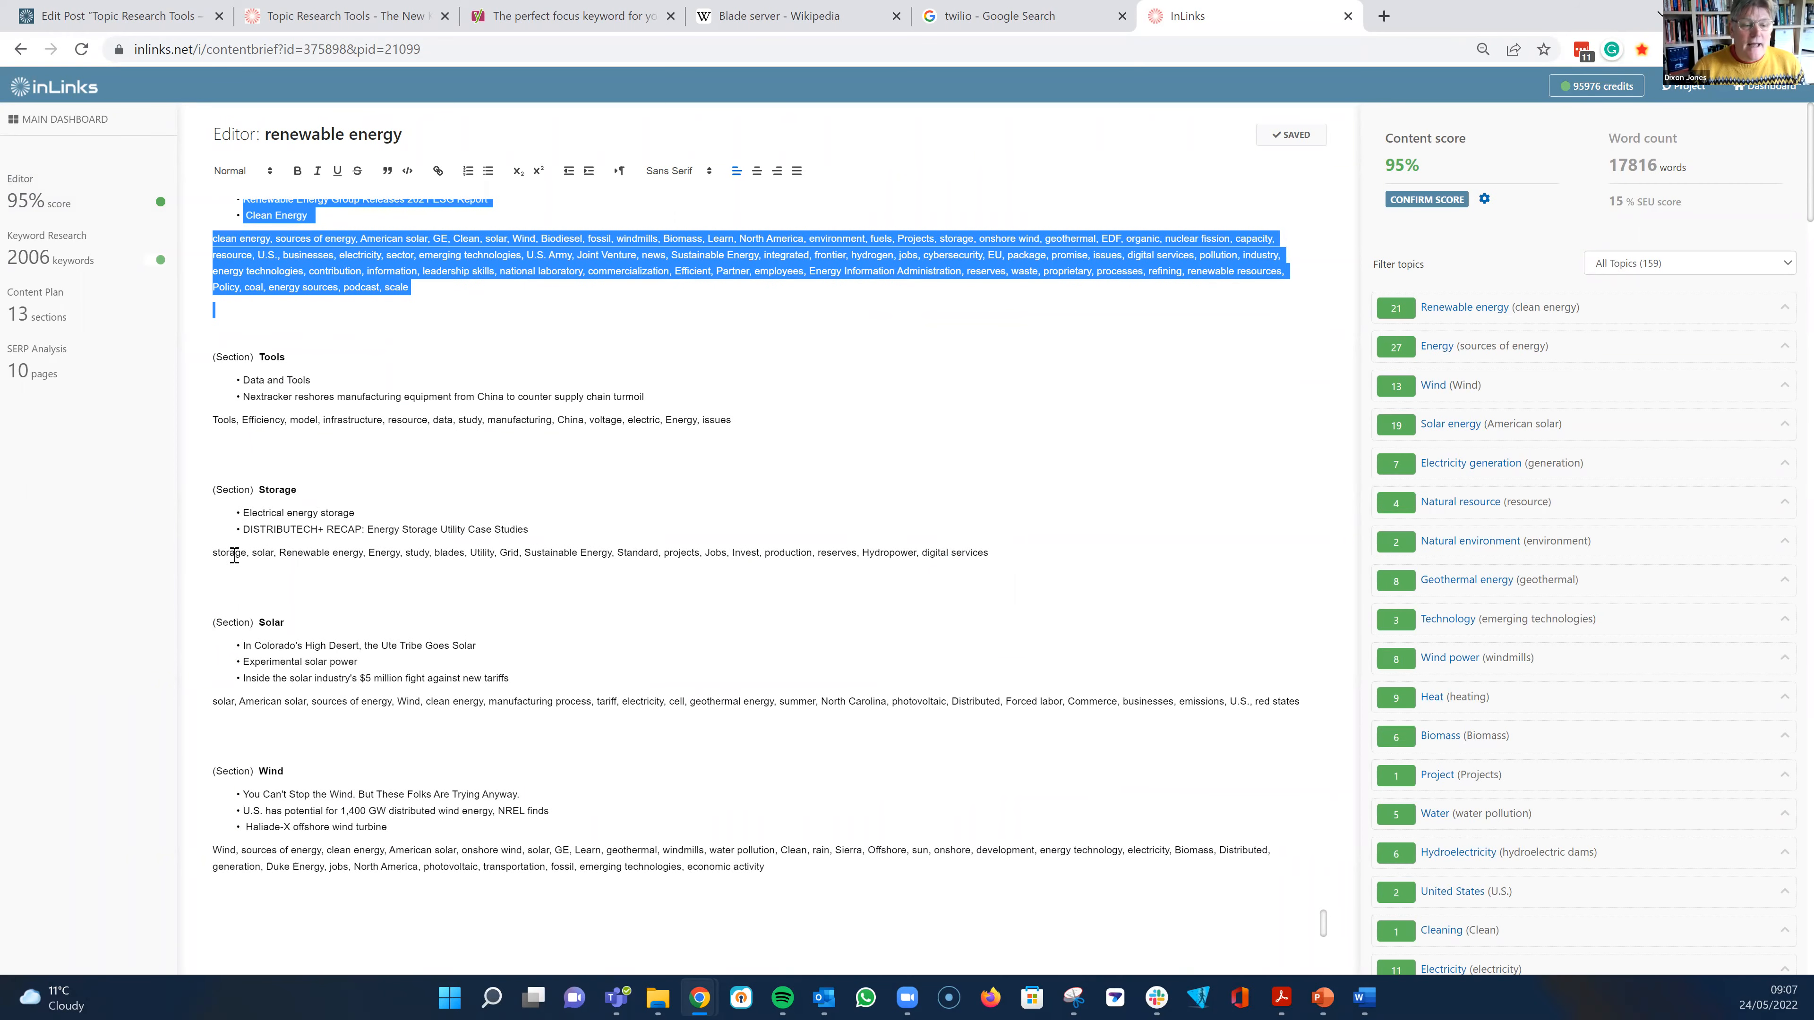
- Switch the keyword research back from user intent to the topic clusters and remove the "eia energy" cluster
scroll(779, 551, "up", 1)
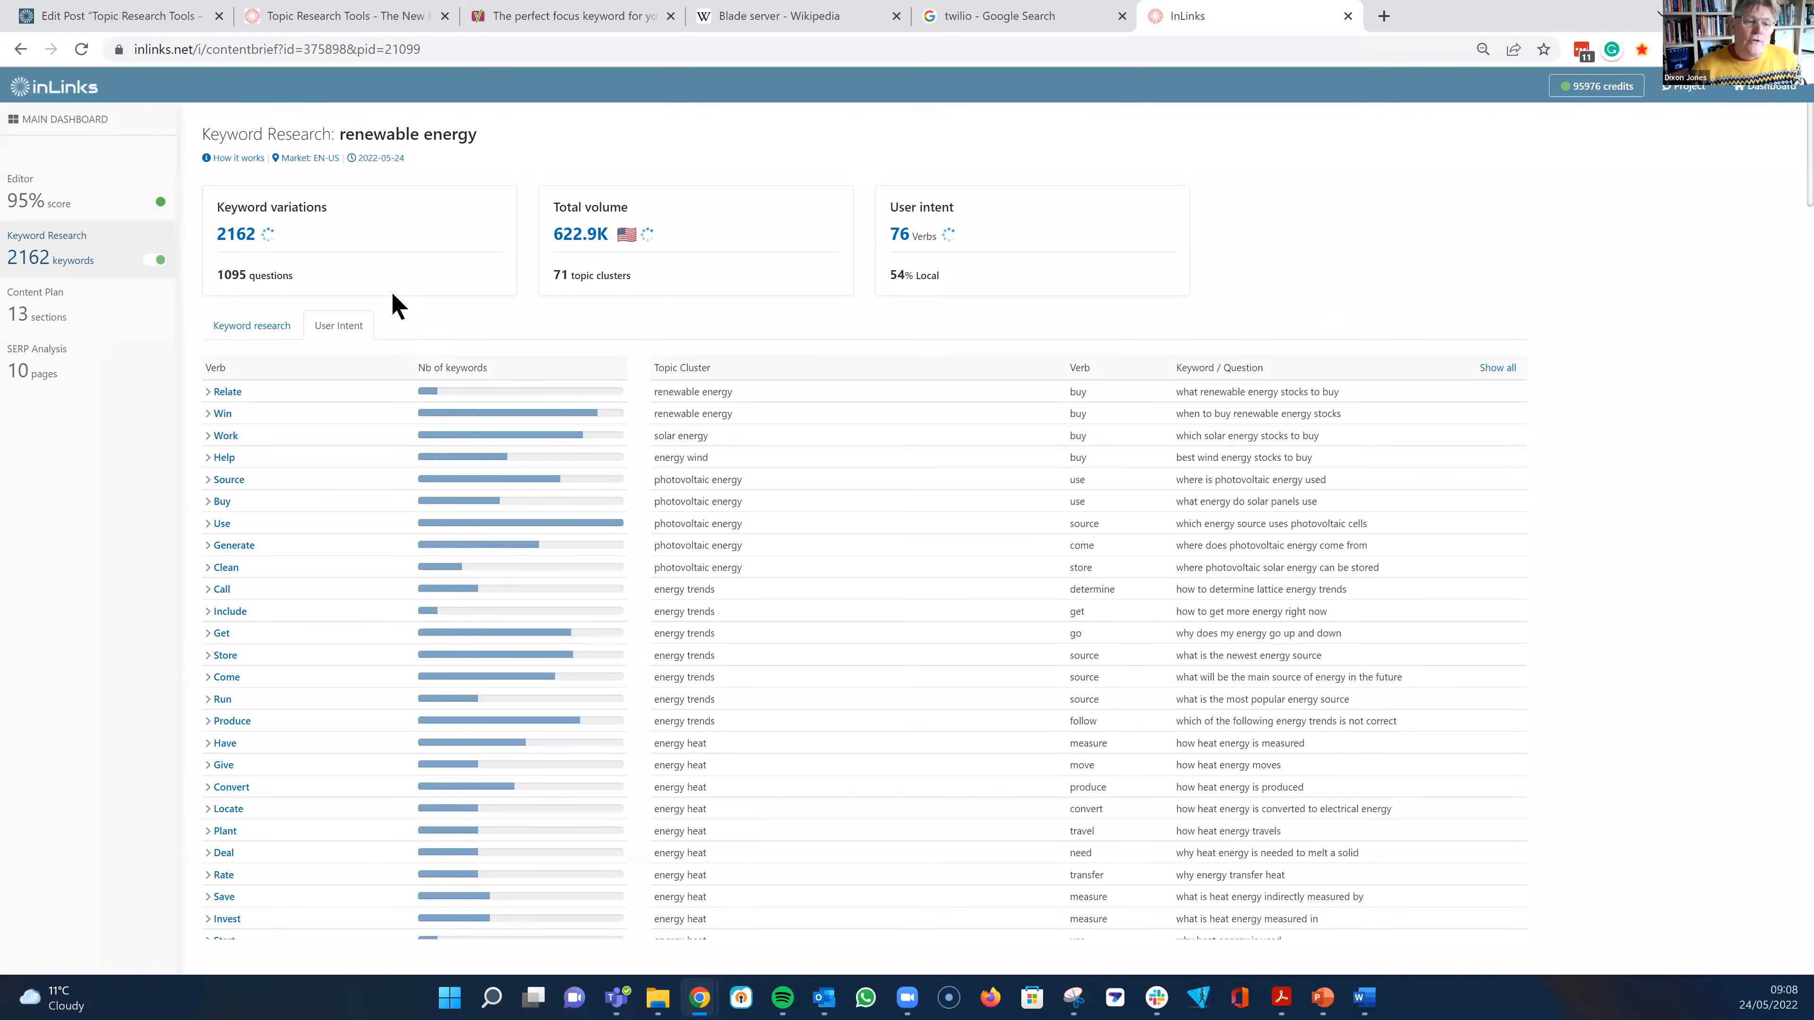
left_click(267, 329)
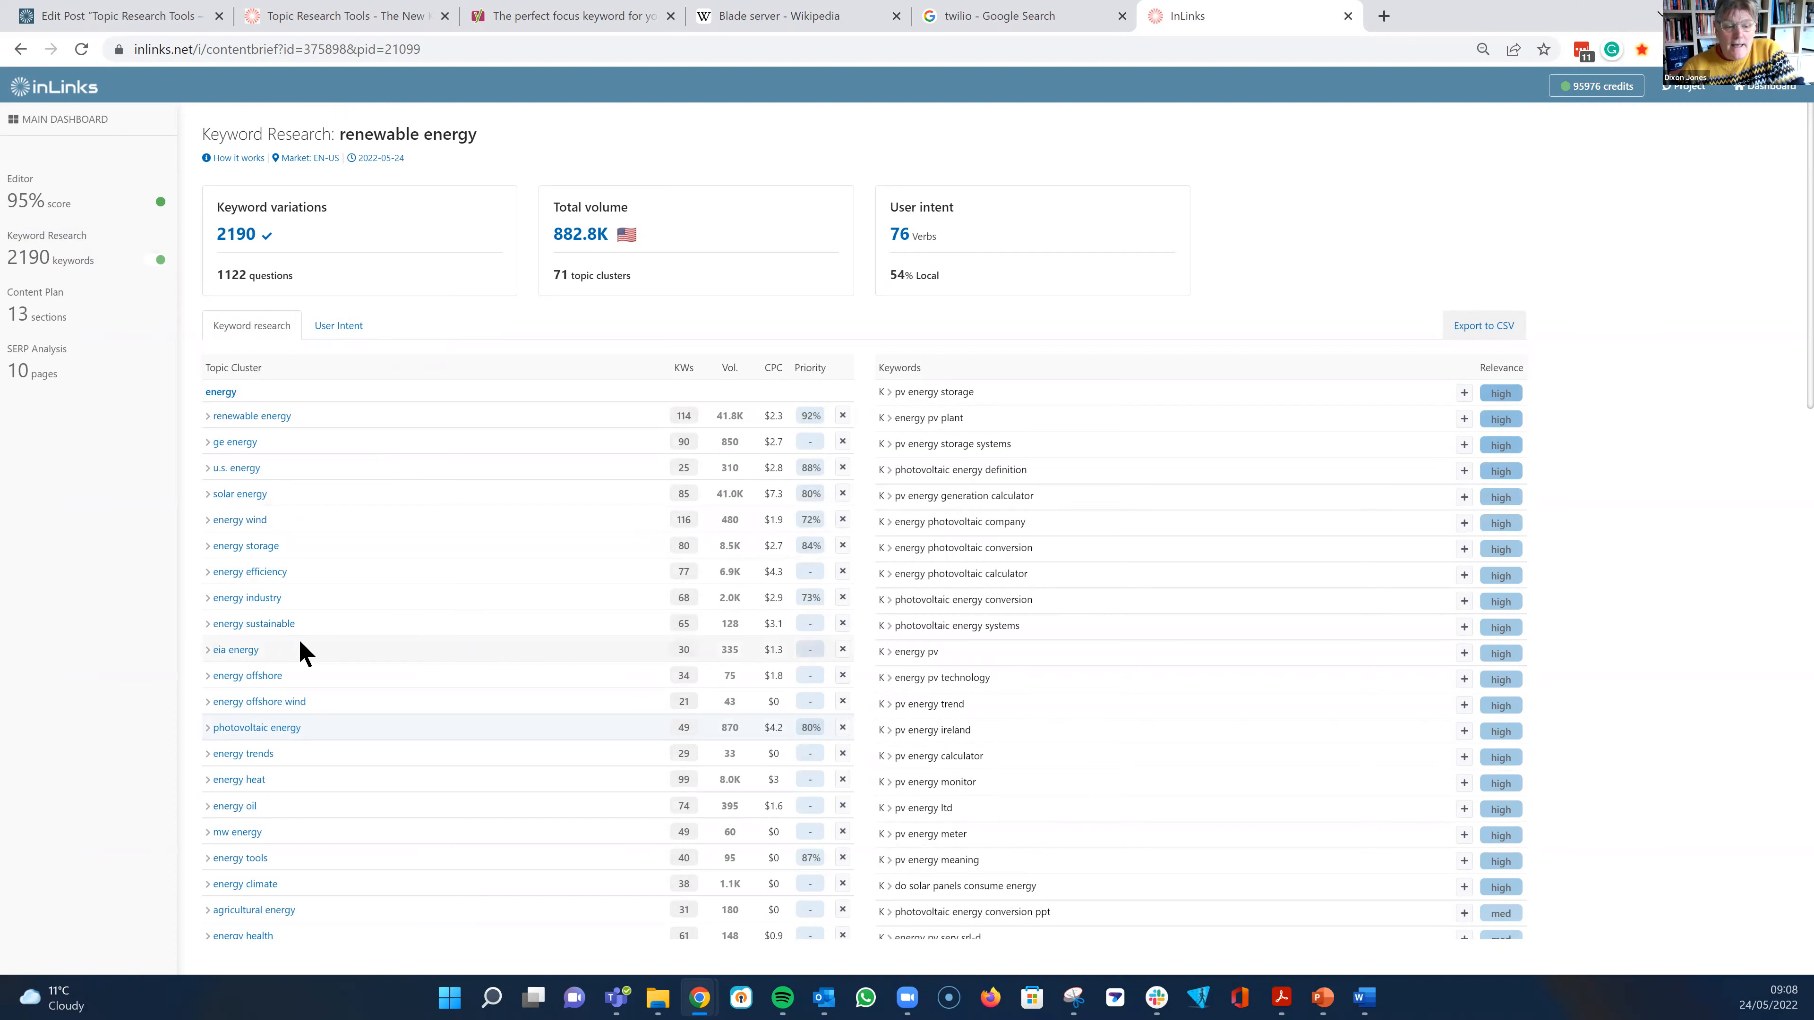
left_click(843, 650)
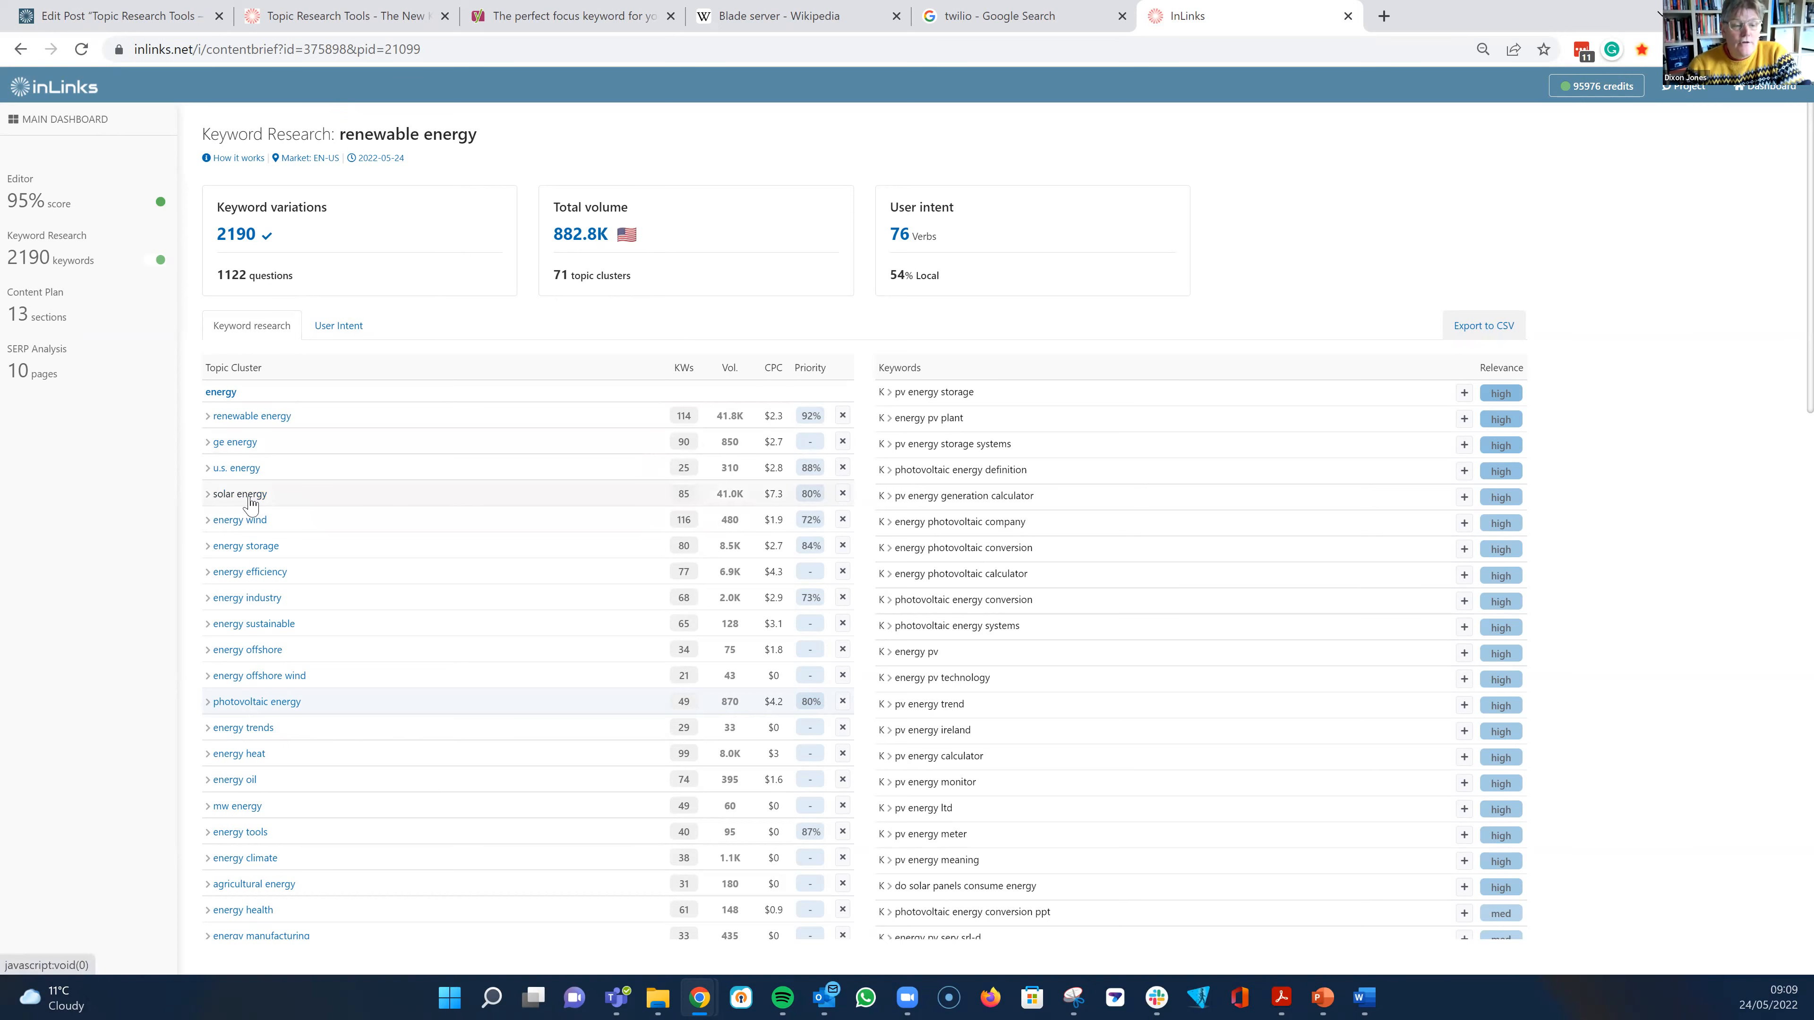
- Open the "solar energy" topic cluster under energy and look through its keywords and questions
left_click(249, 499)
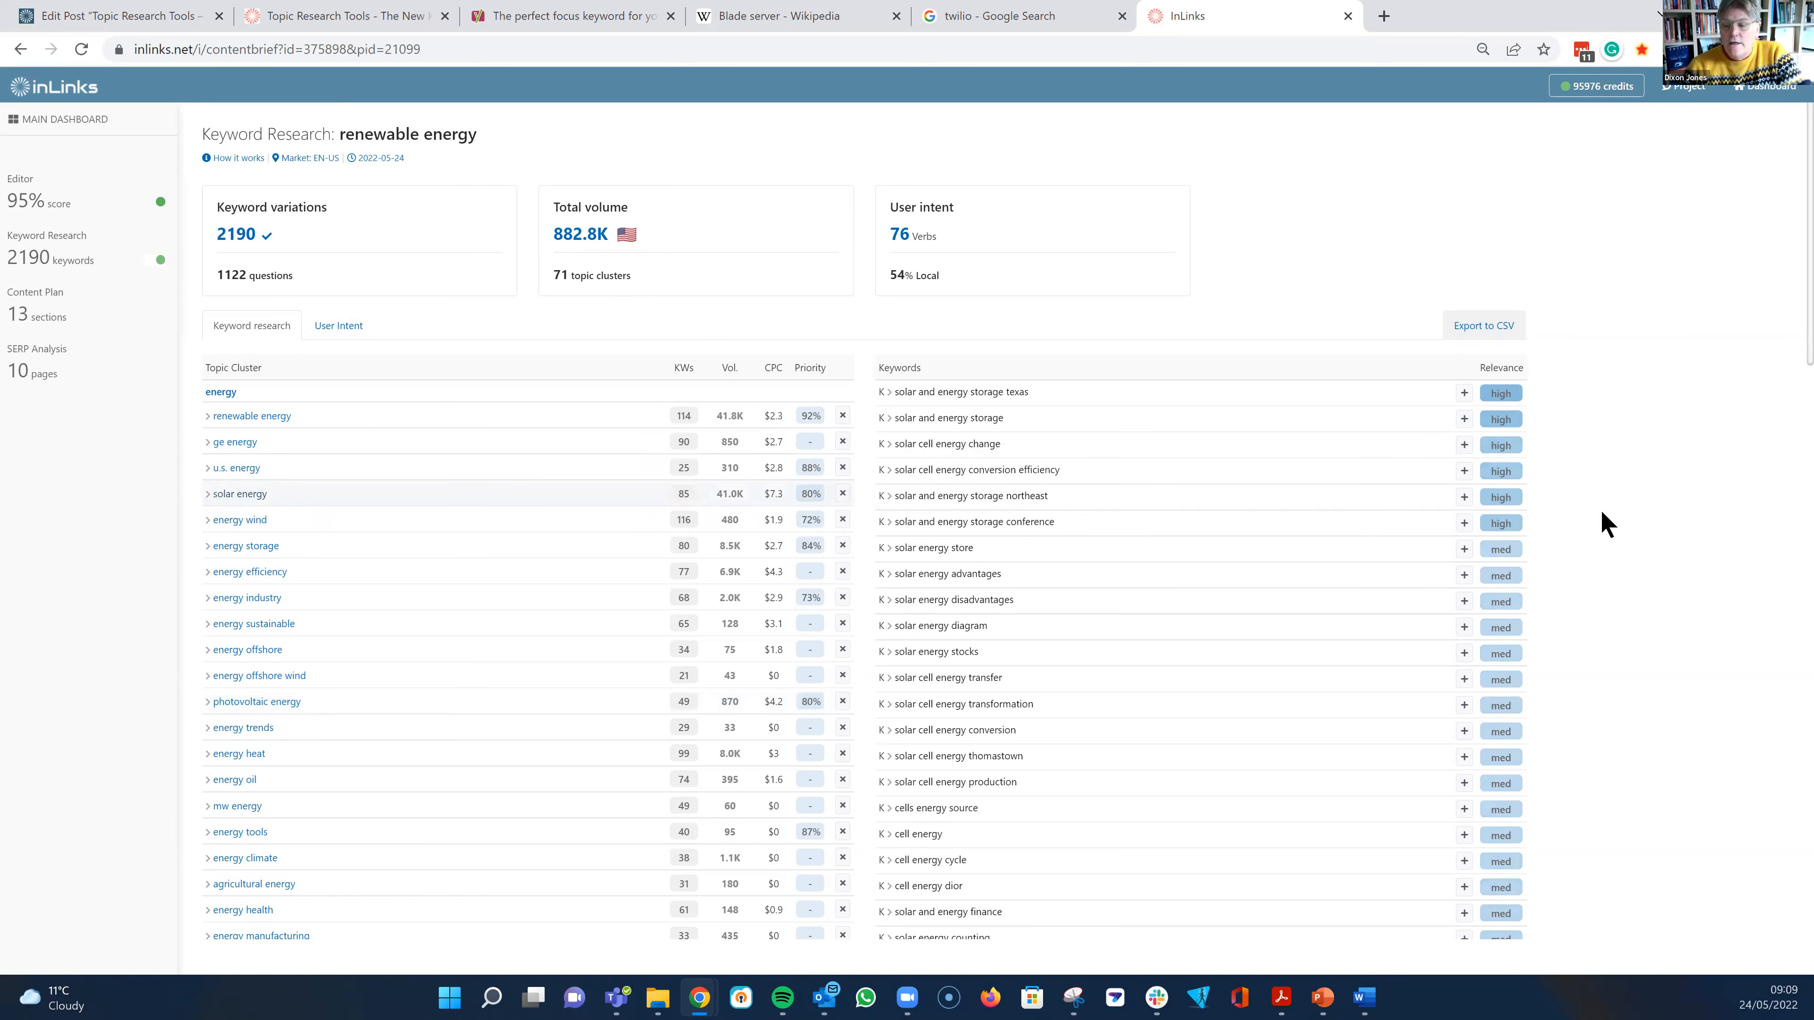
scroll(1668, 569, "down", 5)
scroll(1656, 593, "down", 15)
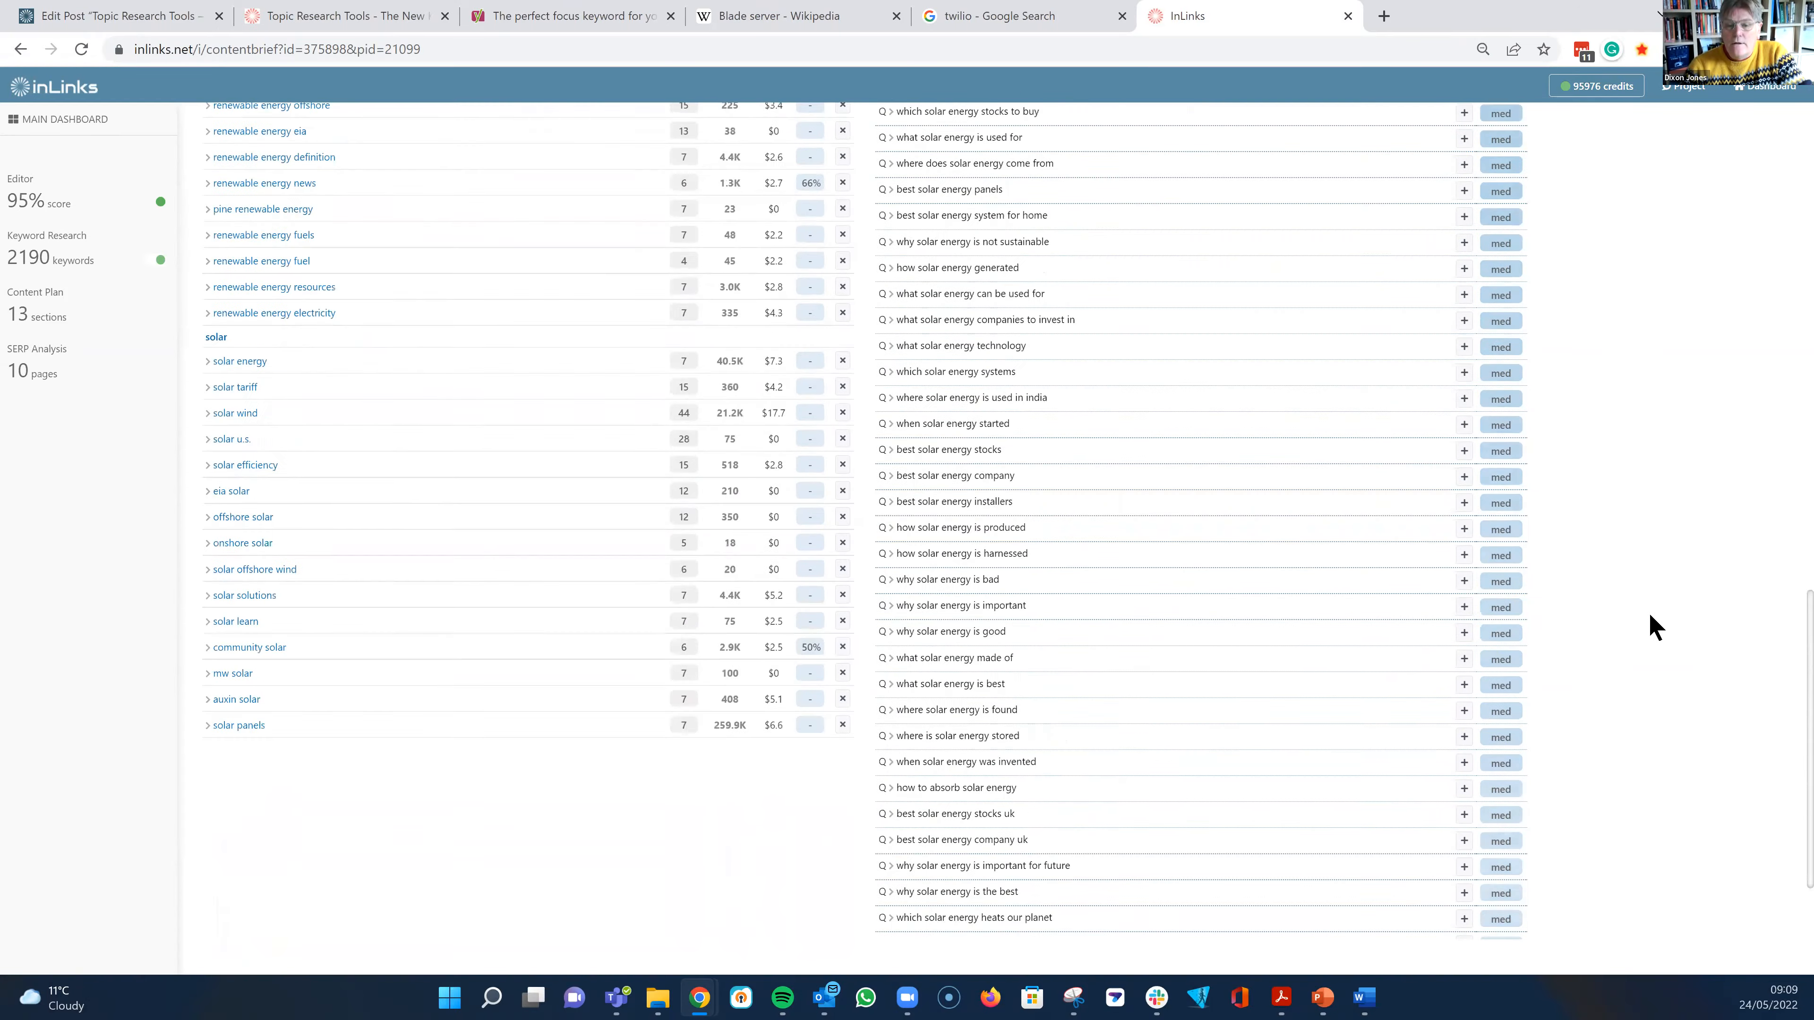
scroll(1621, 597, "up", 10)
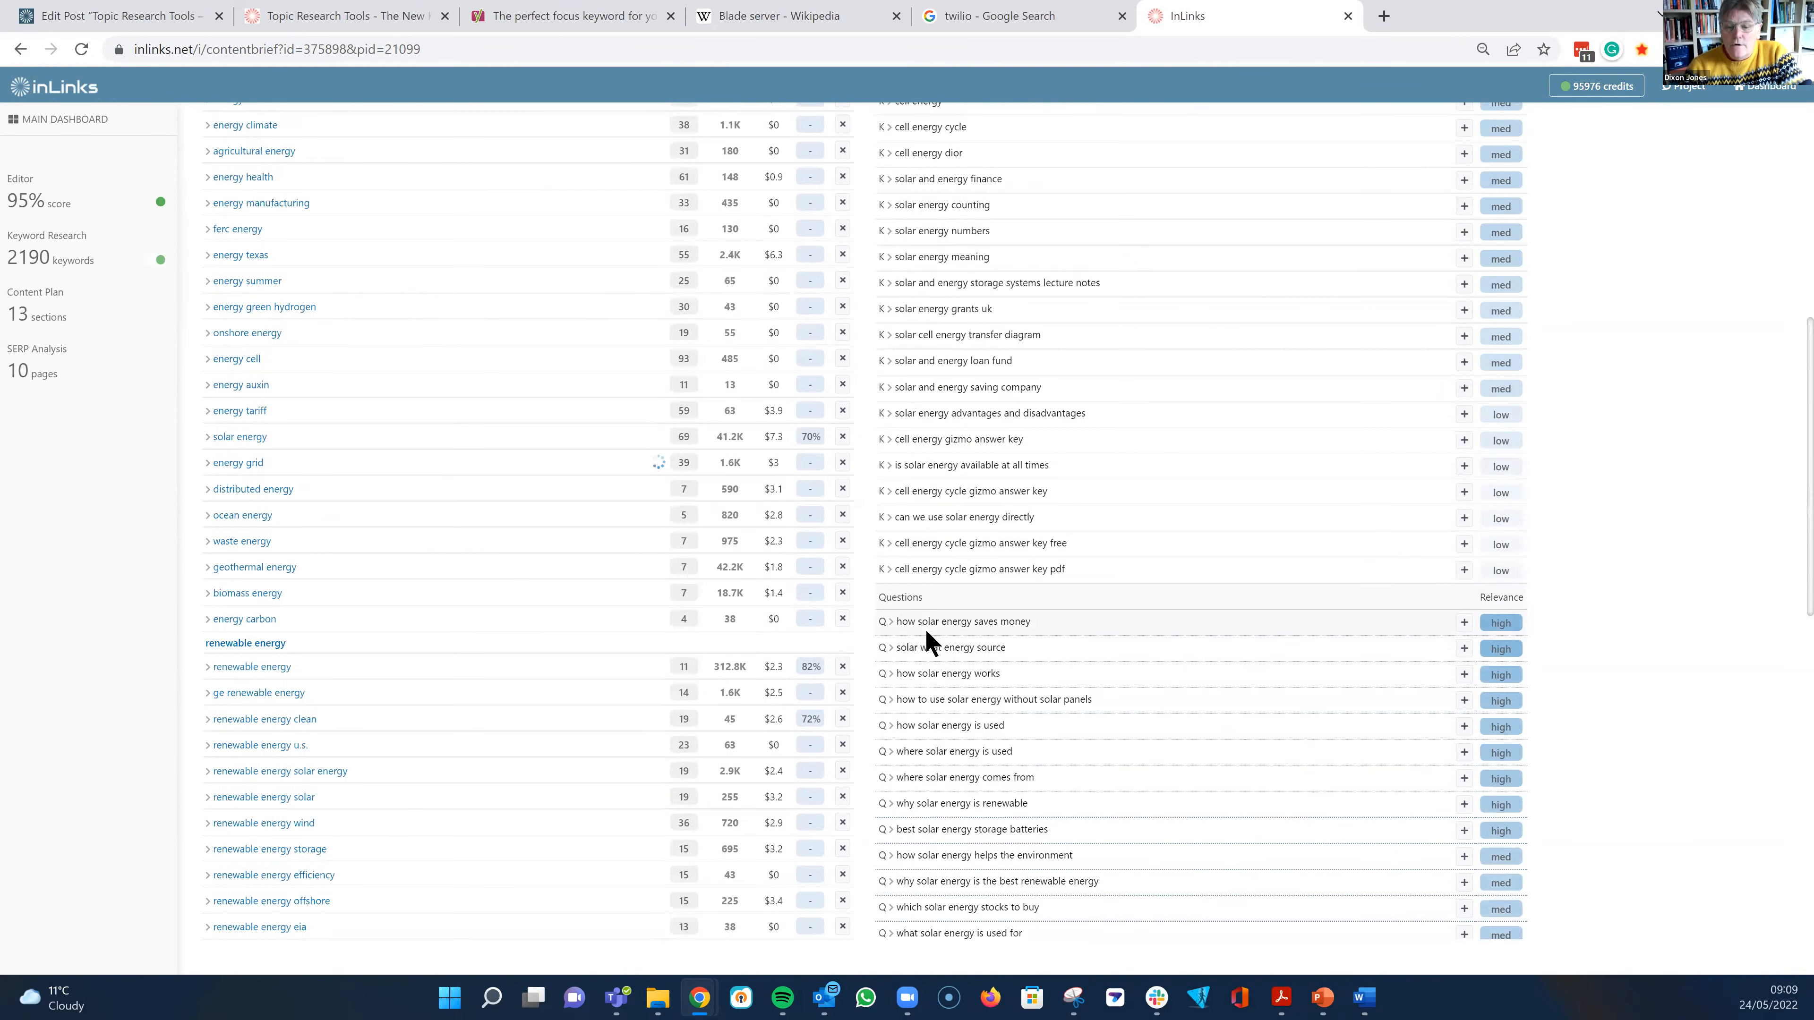
scroll(1093, 551, "down", 3)
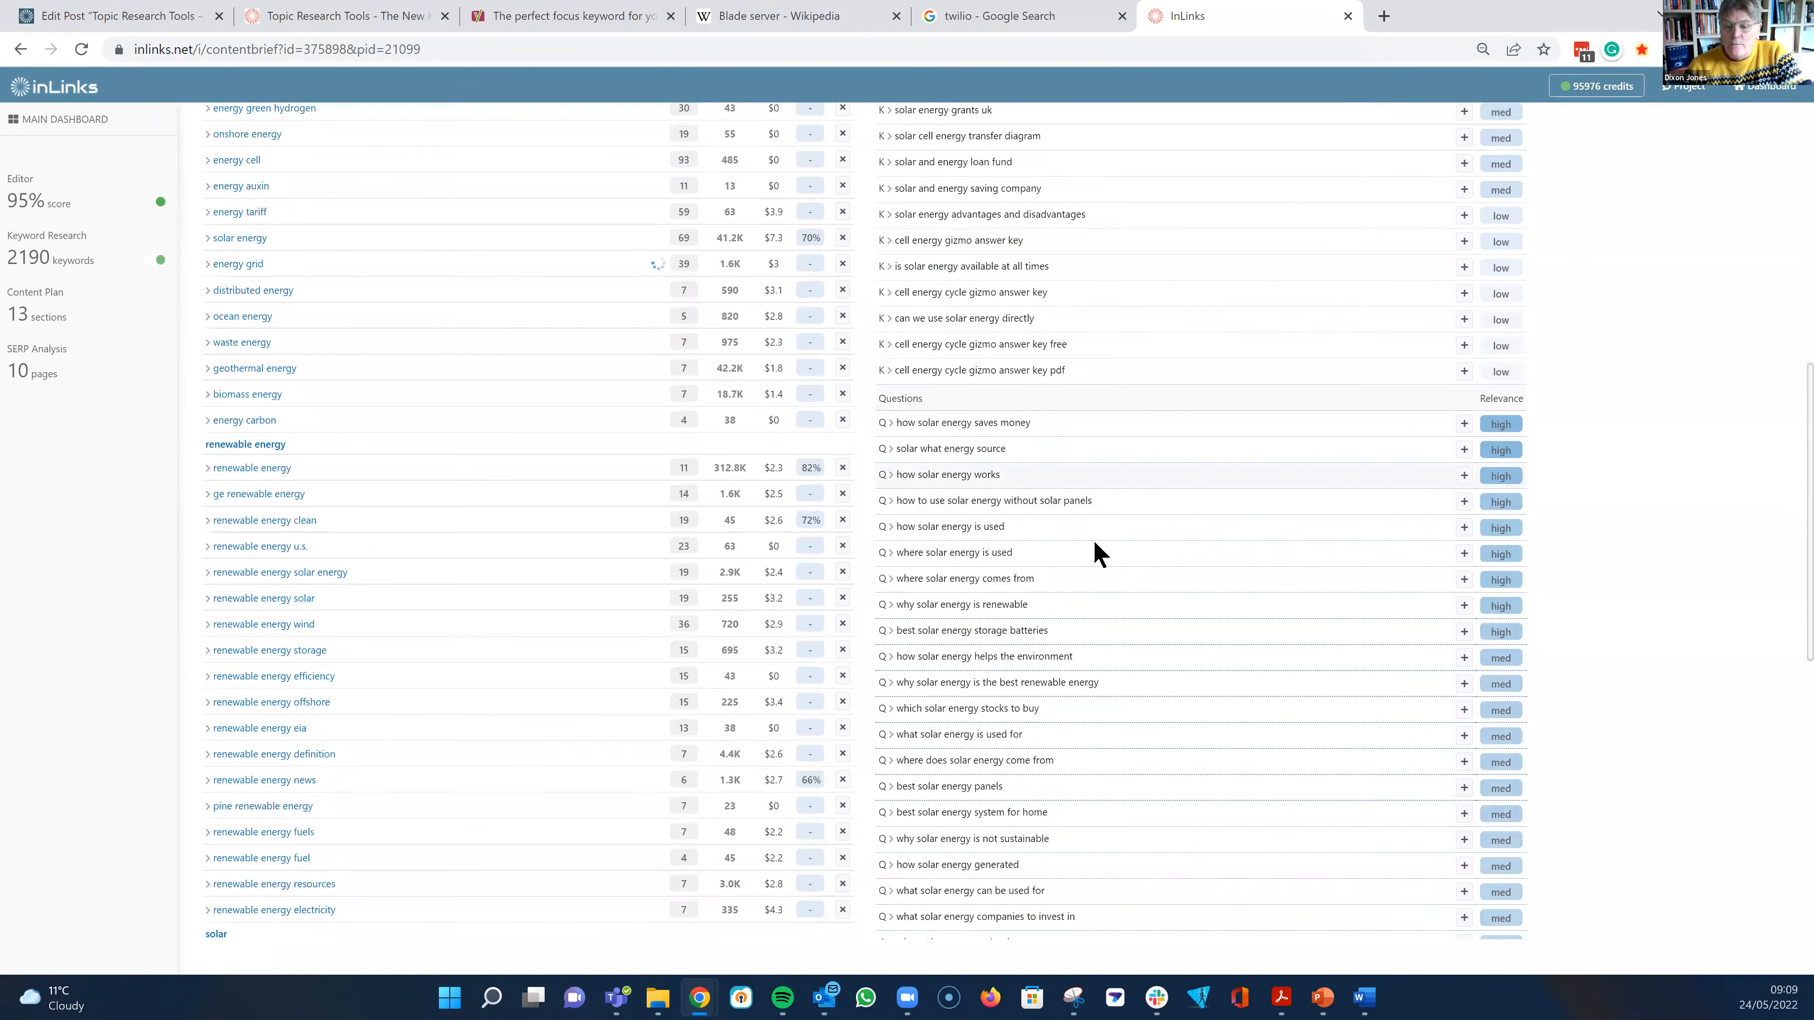
scroll(1166, 498, "down", 1)
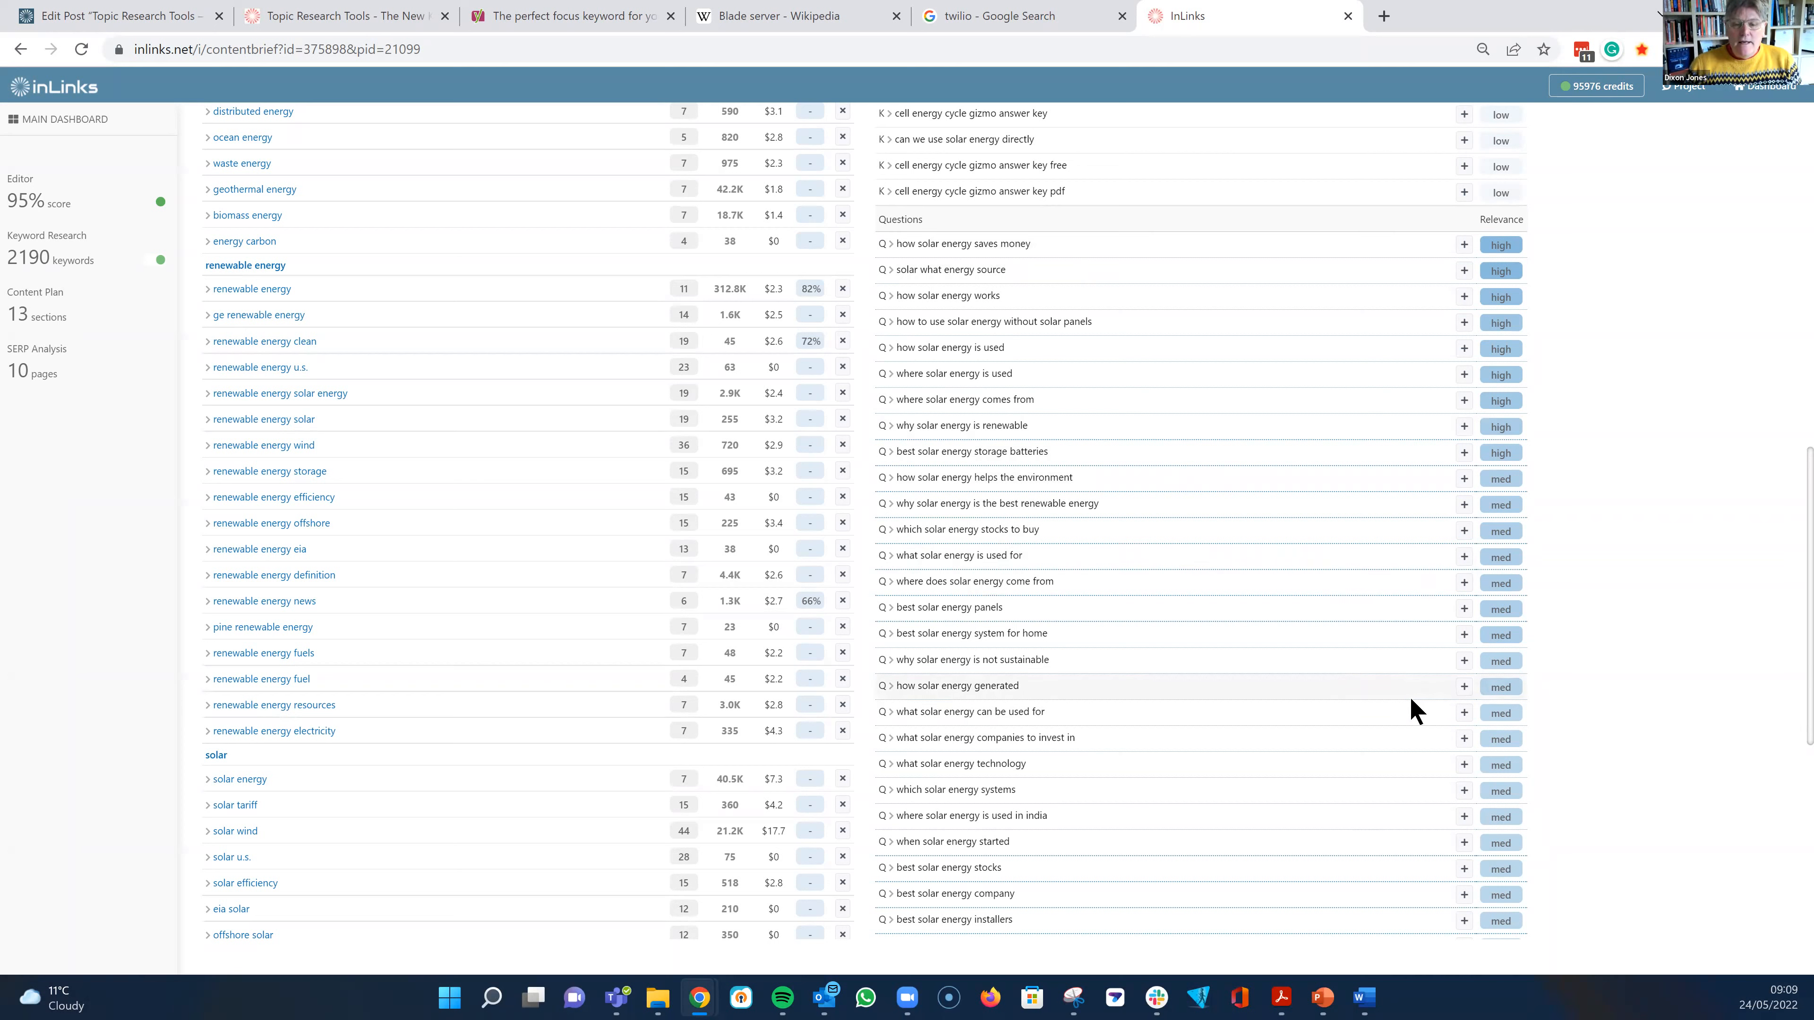
scroll(1402, 689, "up", 15)
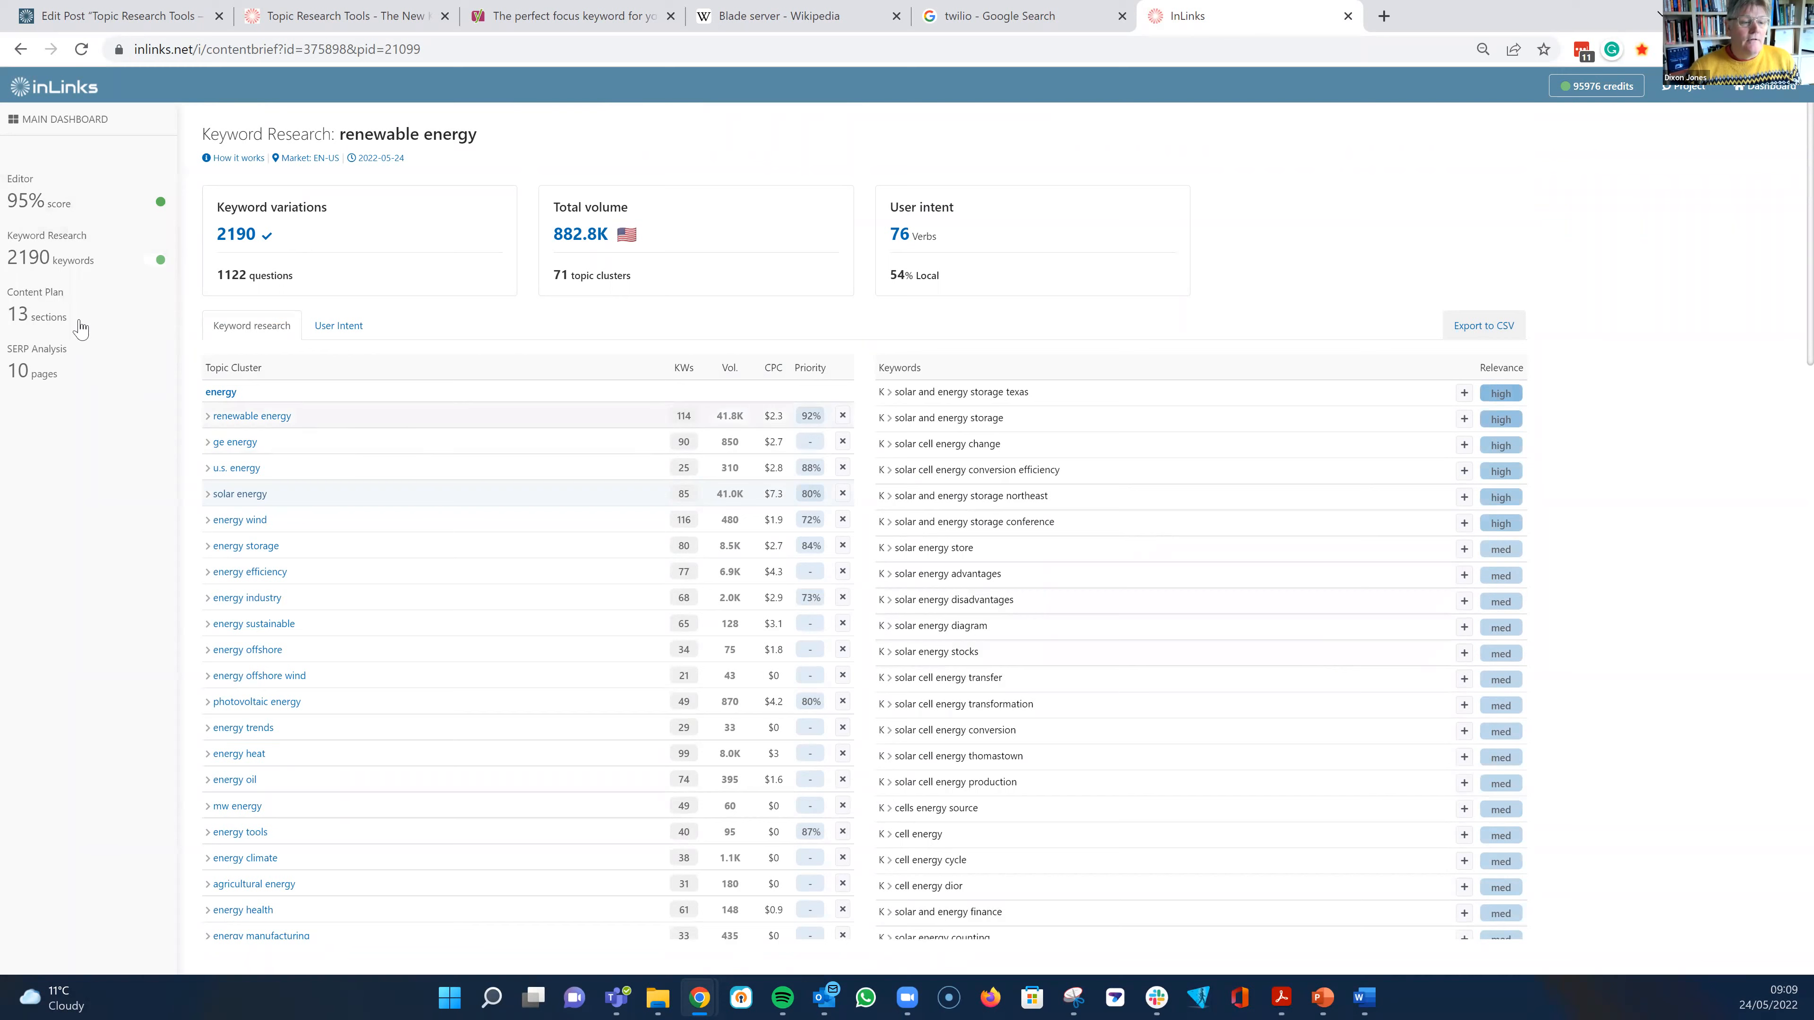
- View the topic chart in the SERP analysis for renewable energy, and return to the keyword research
left_click(48, 365)
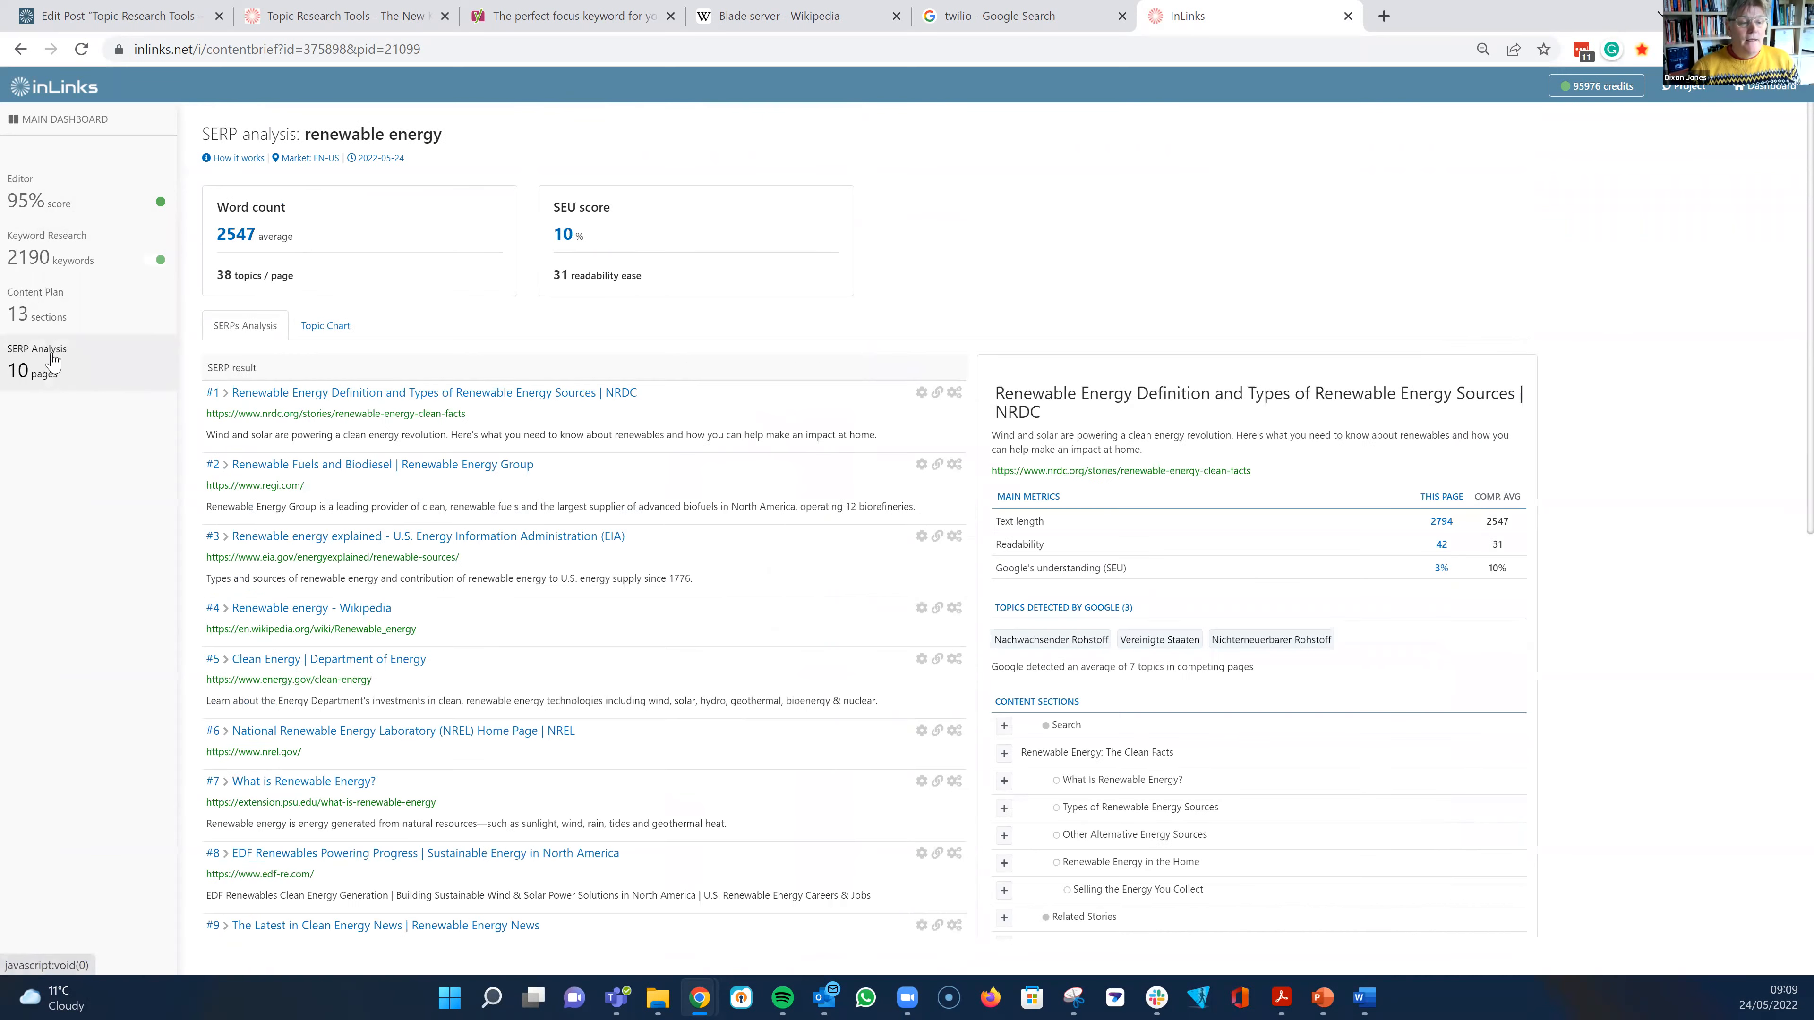
left_click(323, 330)
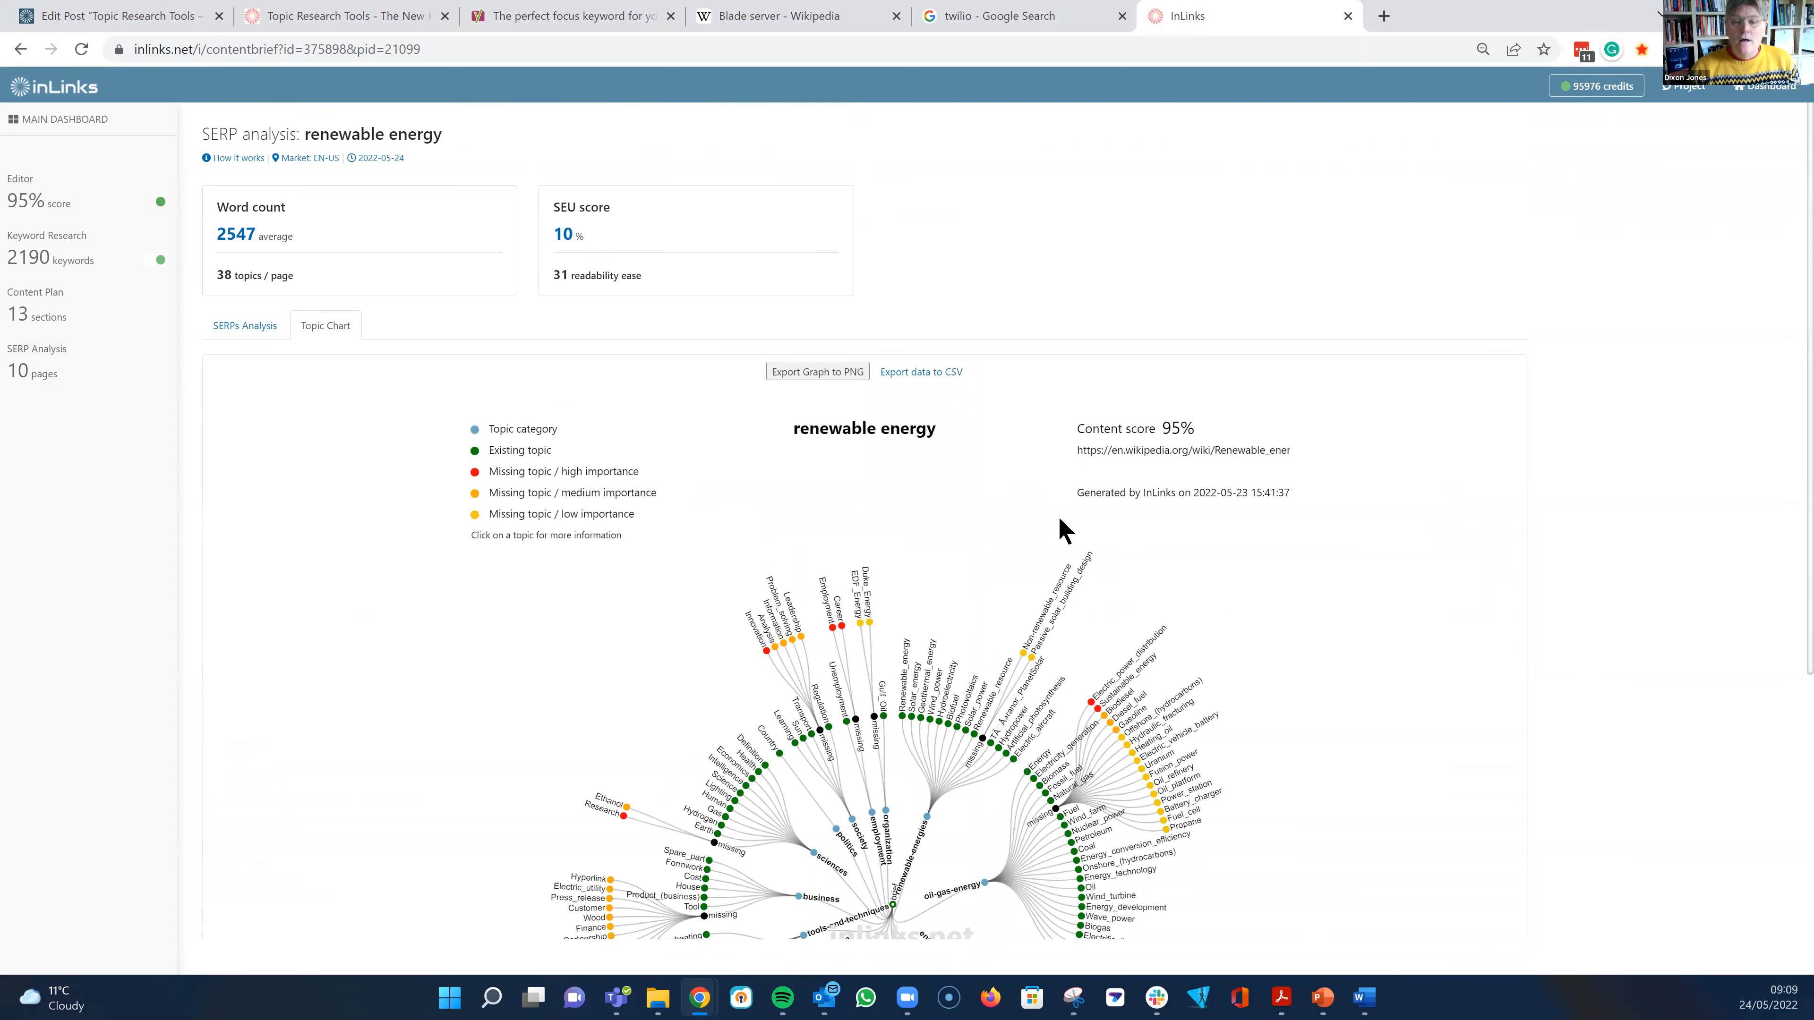
left_click(64, 266)
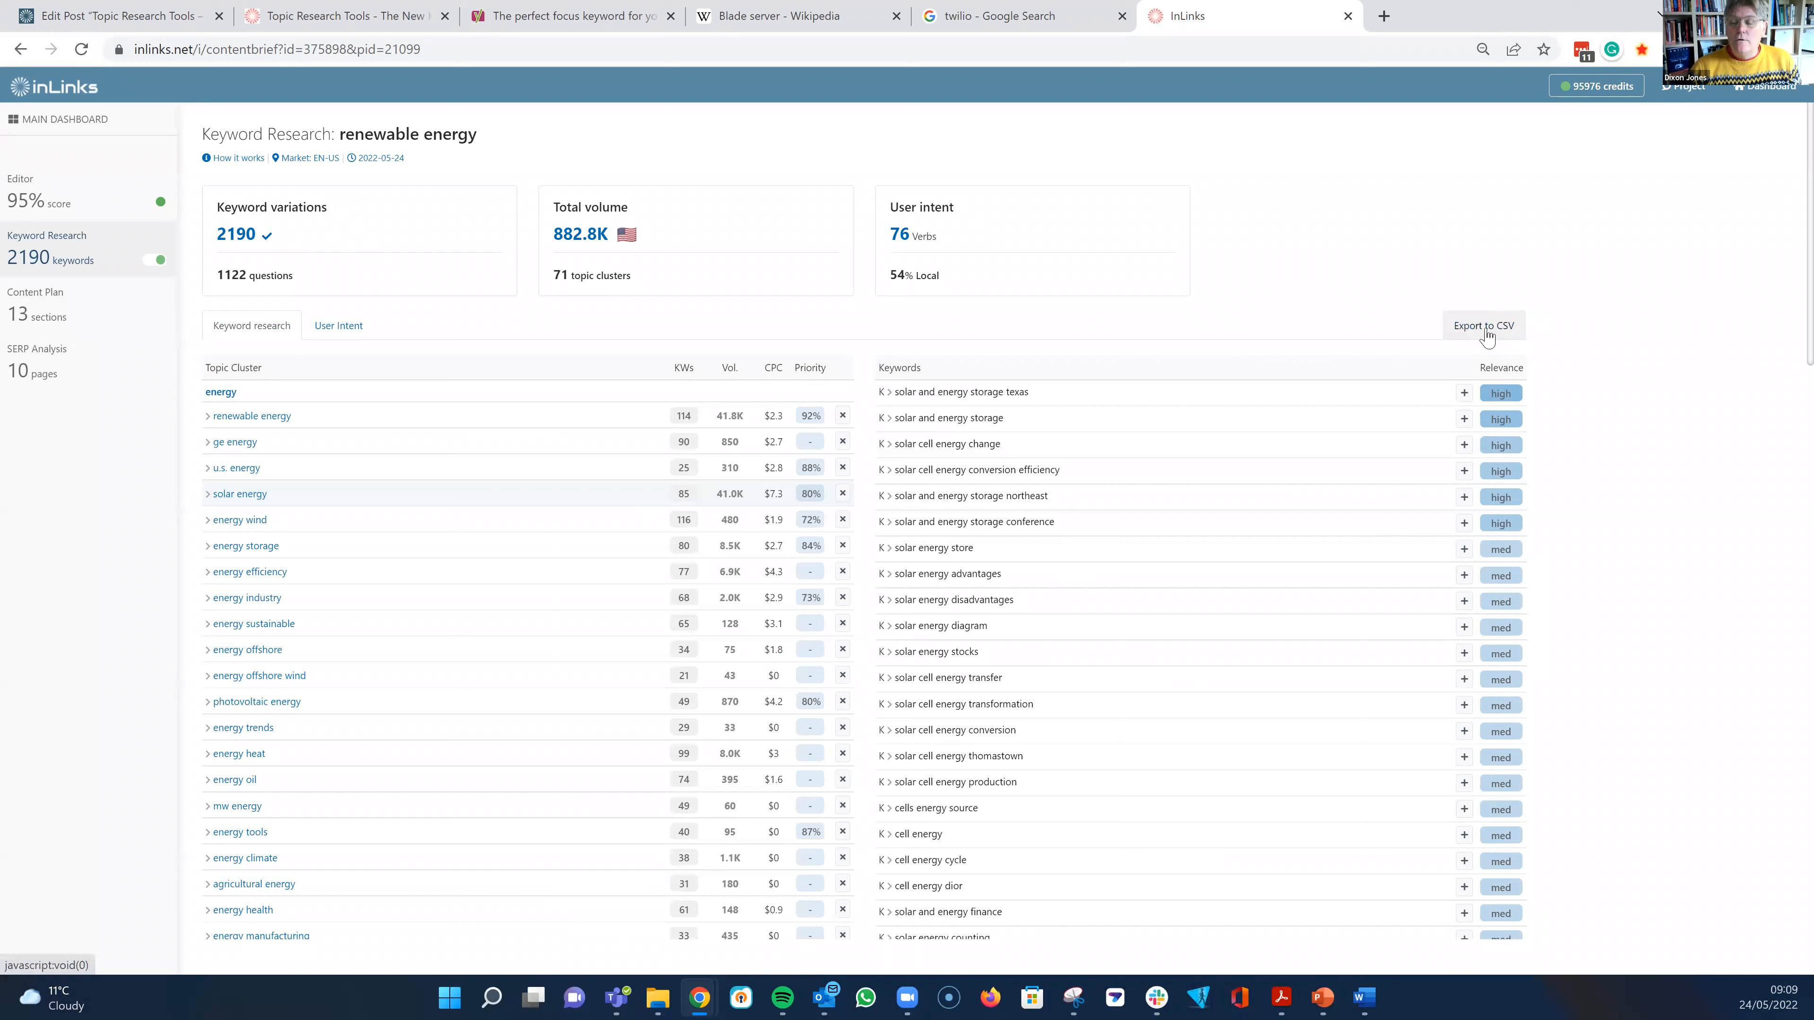